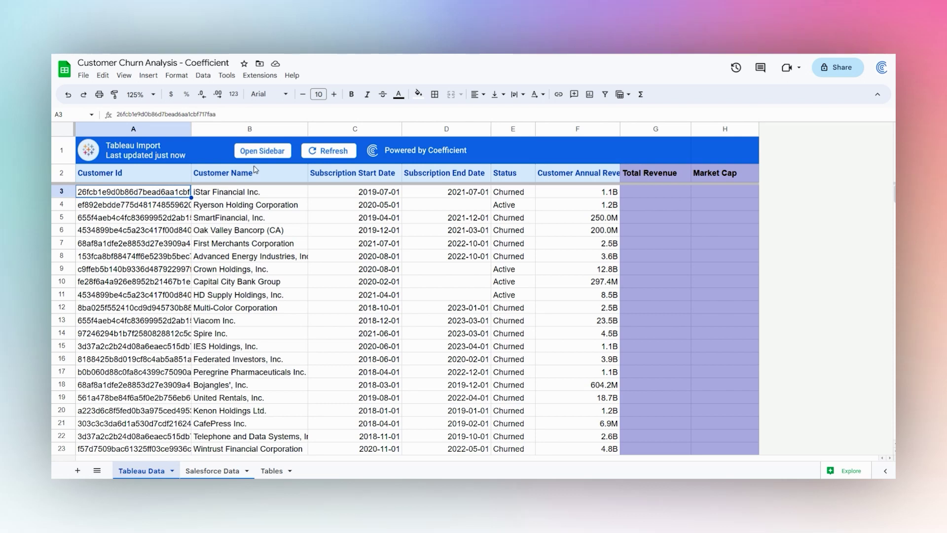
Look up the Coefficient app in the Google Workspace Marketplace, then close the marketplace
{"action": "left_click", "coordinate": [263, 78]}
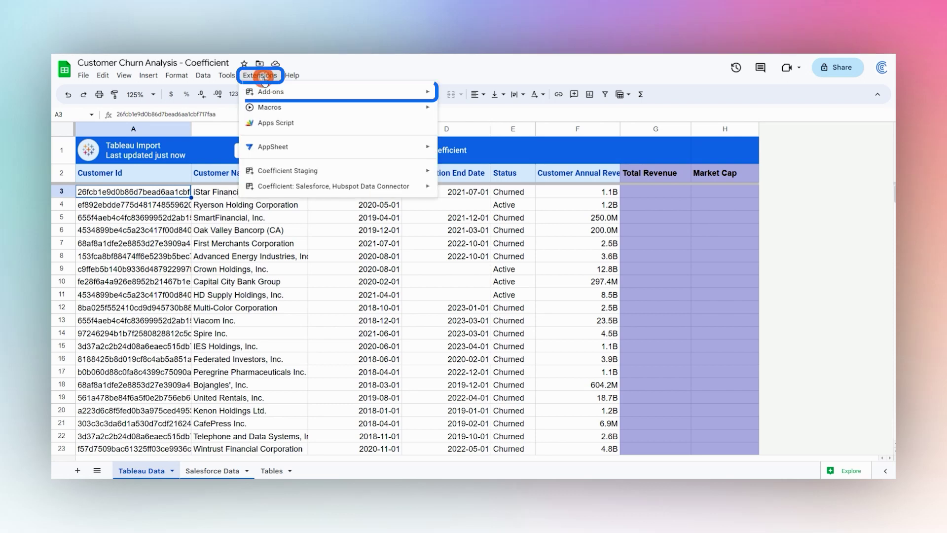
{"action": "mouse_move", "coordinate": [266, 93]}
{"action": "left_click", "coordinate": [458, 95]}
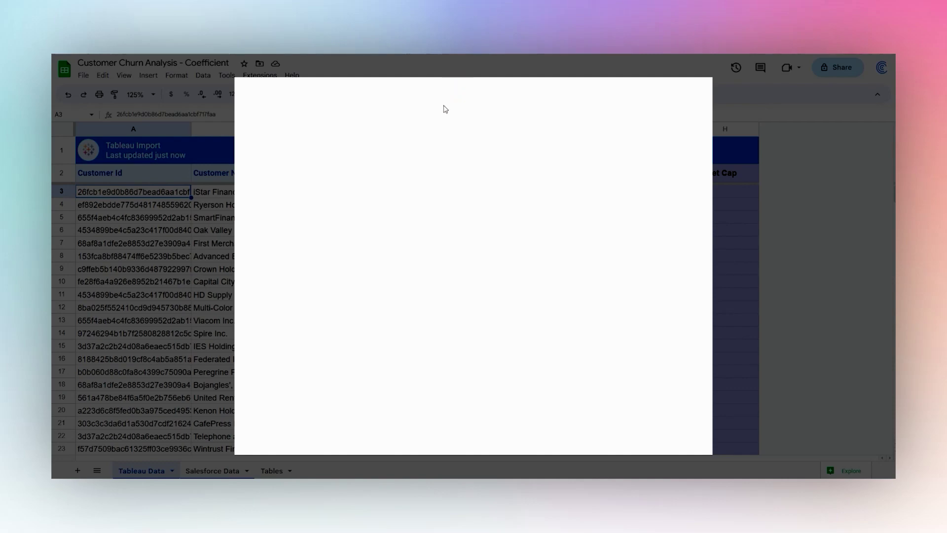
{"action": "left_click", "coordinate": [481, 94]}
{"action": "type", "text": "coeff"}
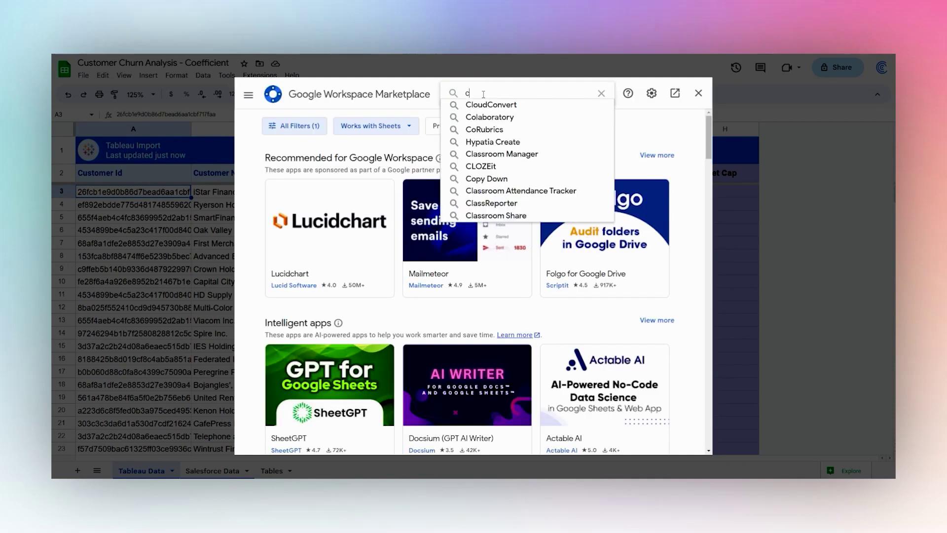
{"action": "left_click", "coordinate": [485, 105]}
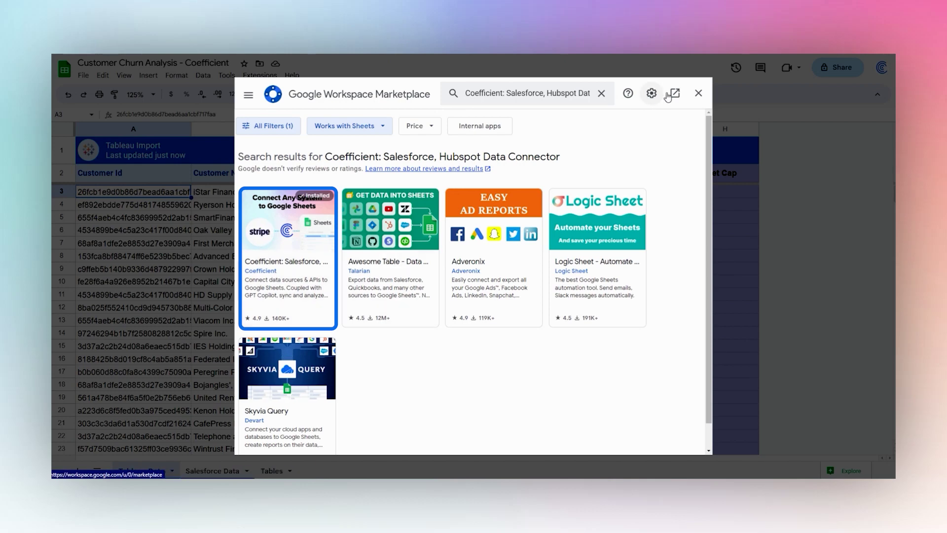
{"action": "left_click", "coordinate": [698, 93]}
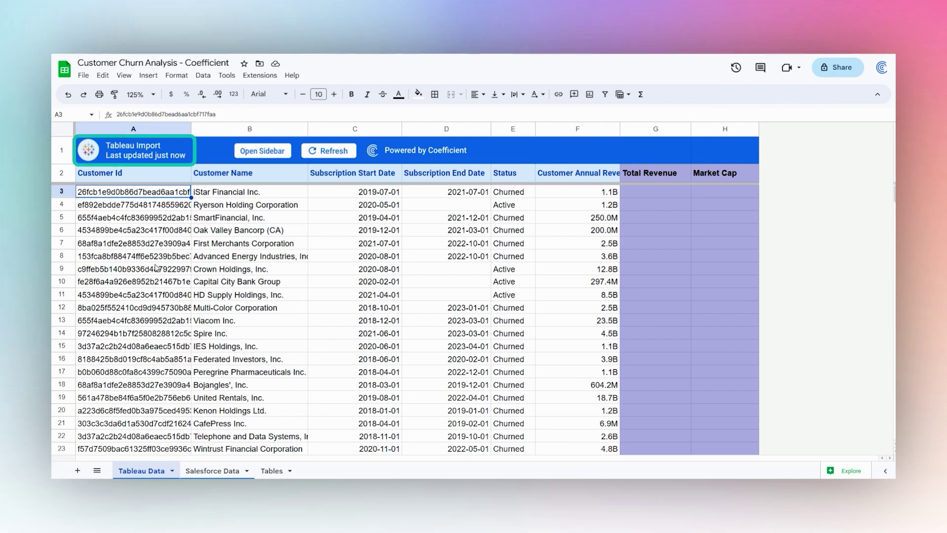
Compare customer annual revenue in Tableau Data column F with the Salesforce Data Deal Amount totals
{"action": "left_click", "coordinate": [215, 471]}
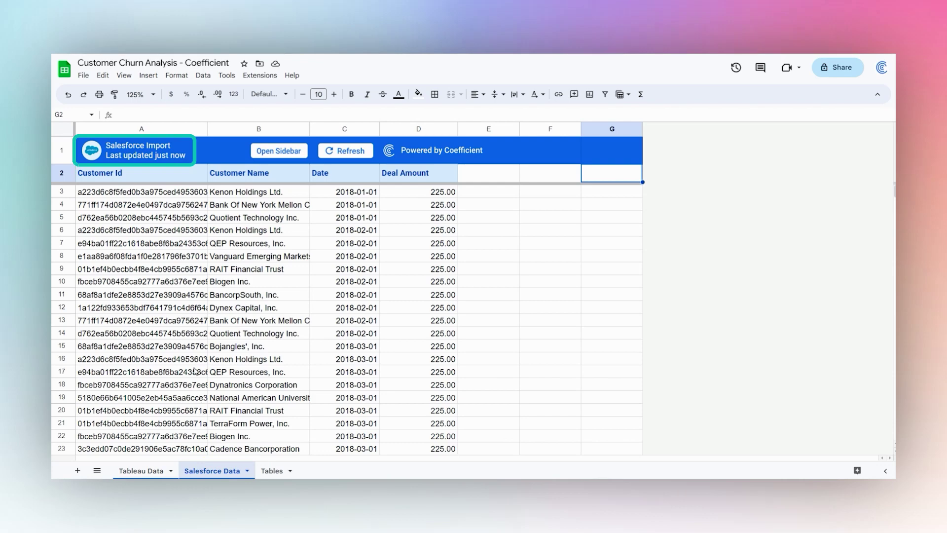
{"action": "left_click", "coordinate": [143, 471]}
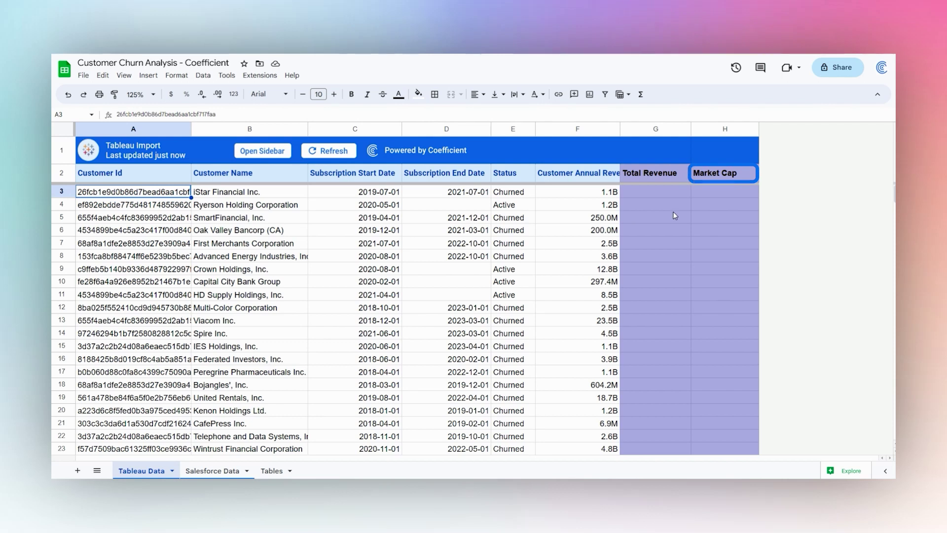
{"action": "left_click", "coordinate": [572, 130]}
{"action": "left_click_drag", "start_coordinate": [579, 191], "coordinate": [582, 274]}
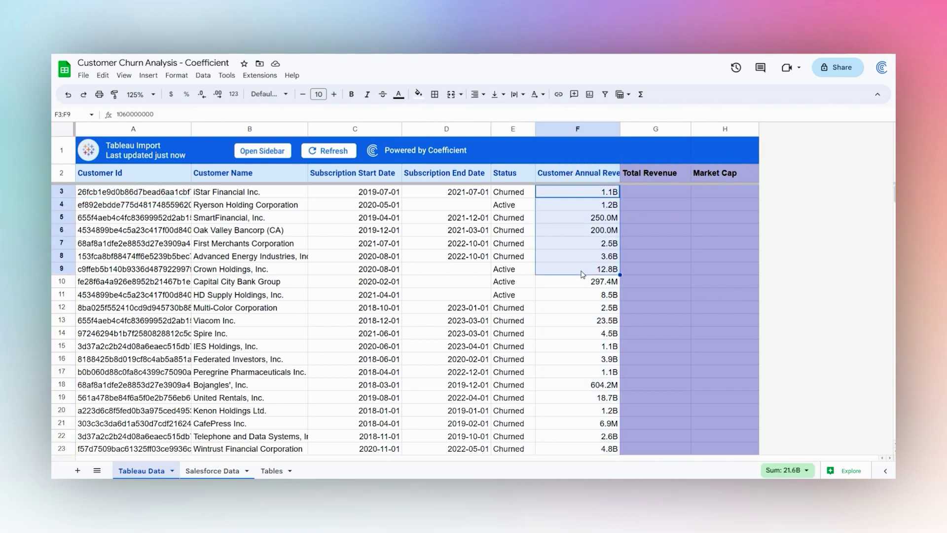
{"action": "left_click", "coordinate": [213, 470]}
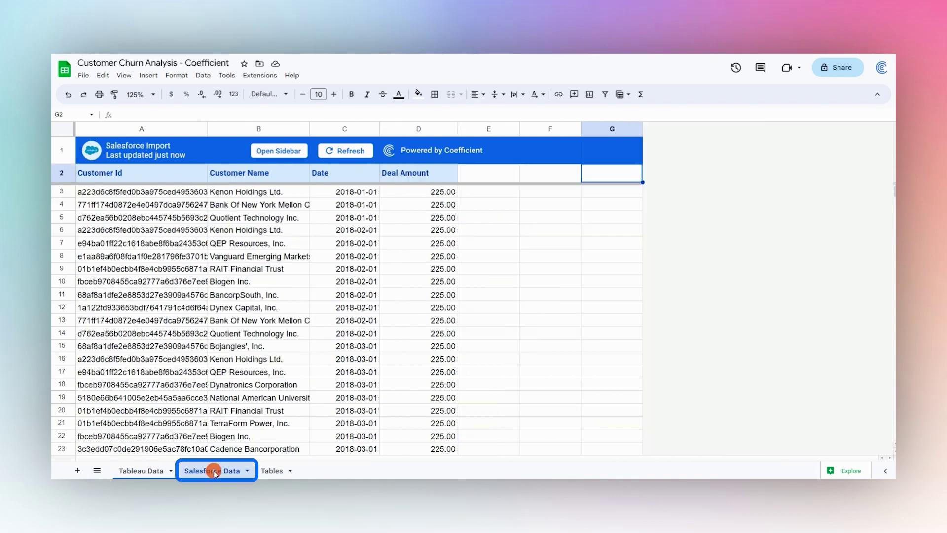
{"action": "left_click", "coordinate": [419, 129]}
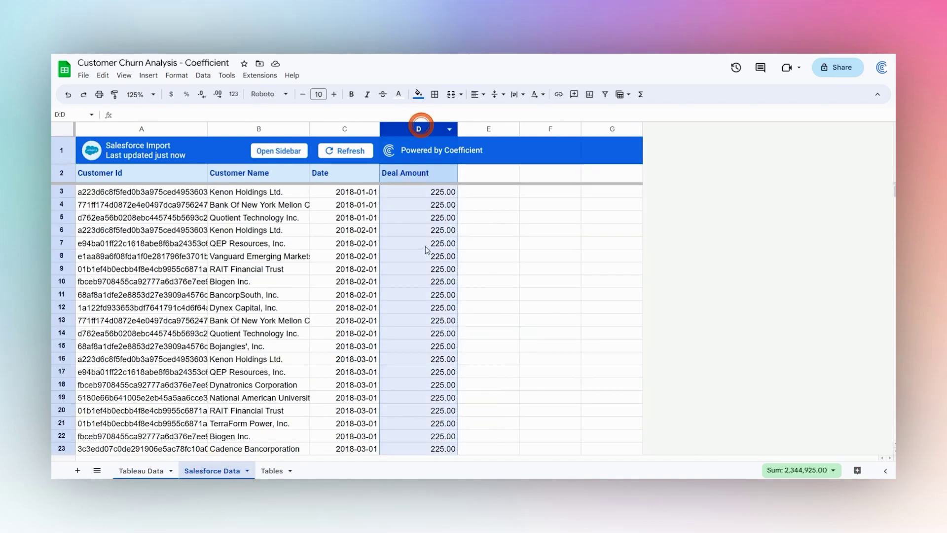
{"action": "left_click", "coordinate": [143, 471]}
Review the Tables sheet's Market Cap ranges and tier names, then select Tableau Data cell G3
{"action": "left_click", "coordinate": [661, 128]}
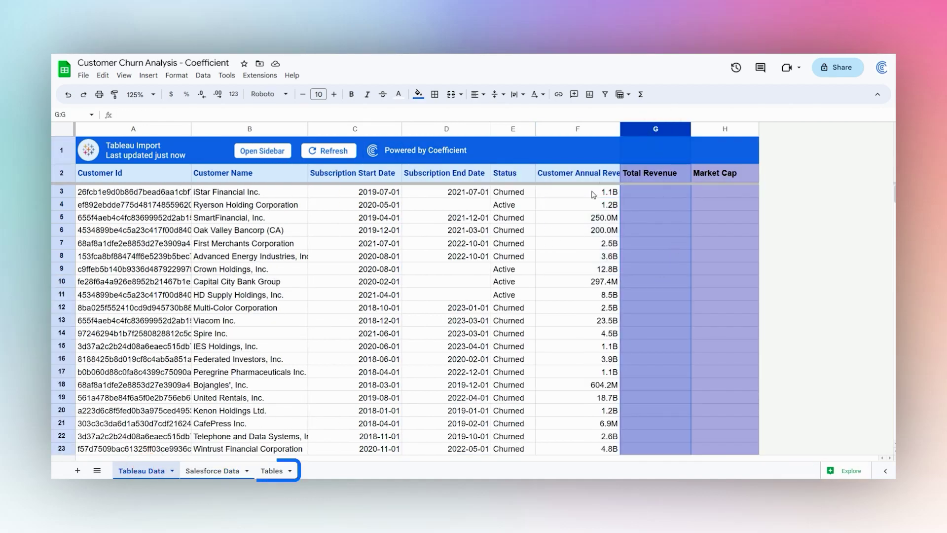
{"action": "left_click_drag", "start_coordinate": [592, 193], "coordinate": [592, 217]}
{"action": "left_click", "coordinate": [271, 470]}
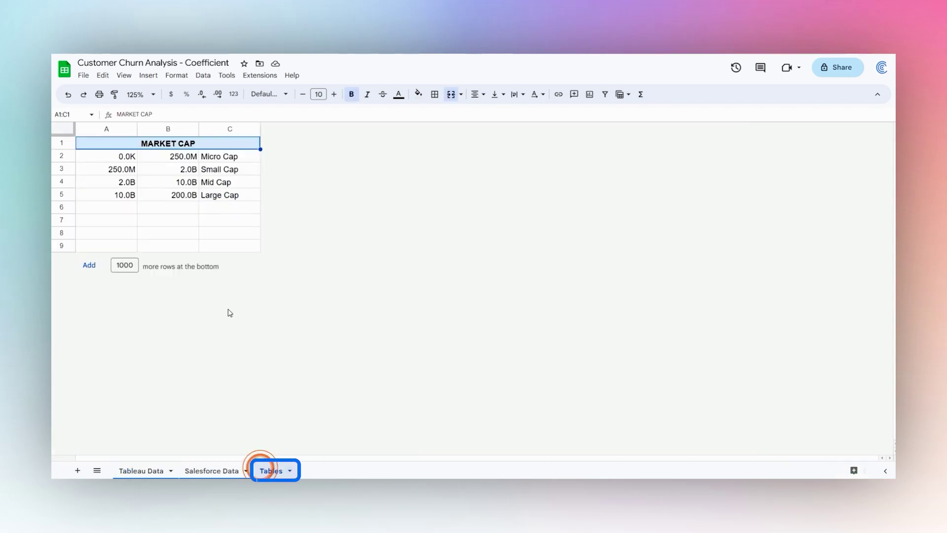
{"action": "left_click_drag", "start_coordinate": [120, 157], "coordinate": [215, 193]}
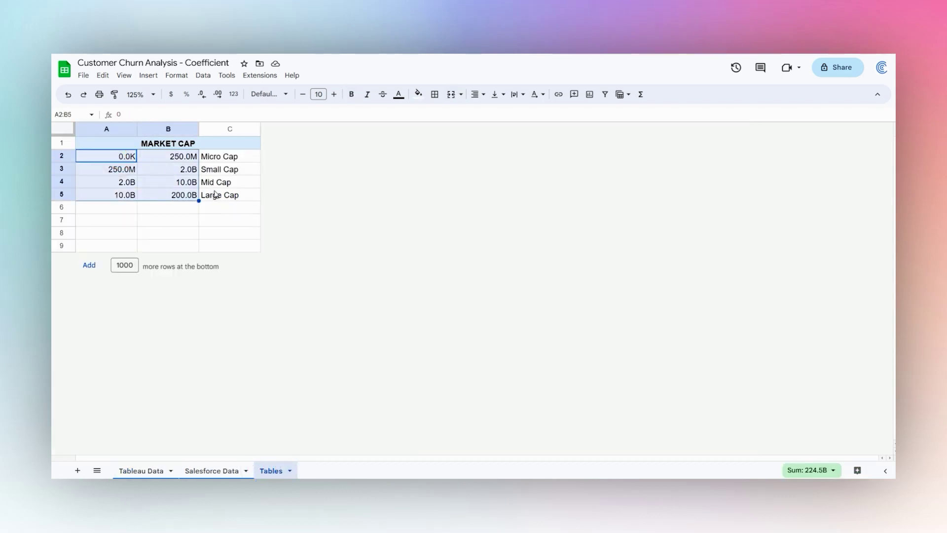
{"action": "left_click_drag", "start_coordinate": [225, 157], "coordinate": [223, 194]}
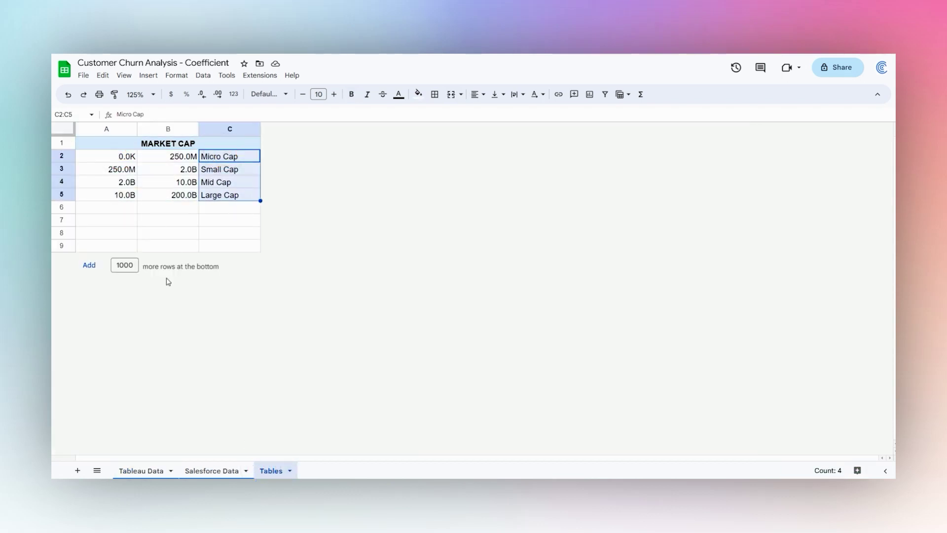
{"action": "left_click", "coordinate": [152, 471]}
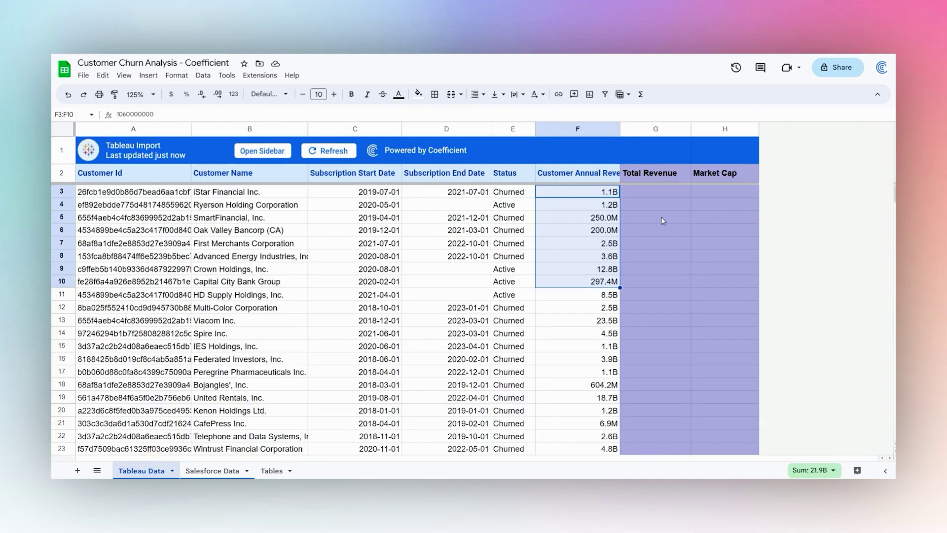
{"action": "left_click", "coordinate": [668, 196]}
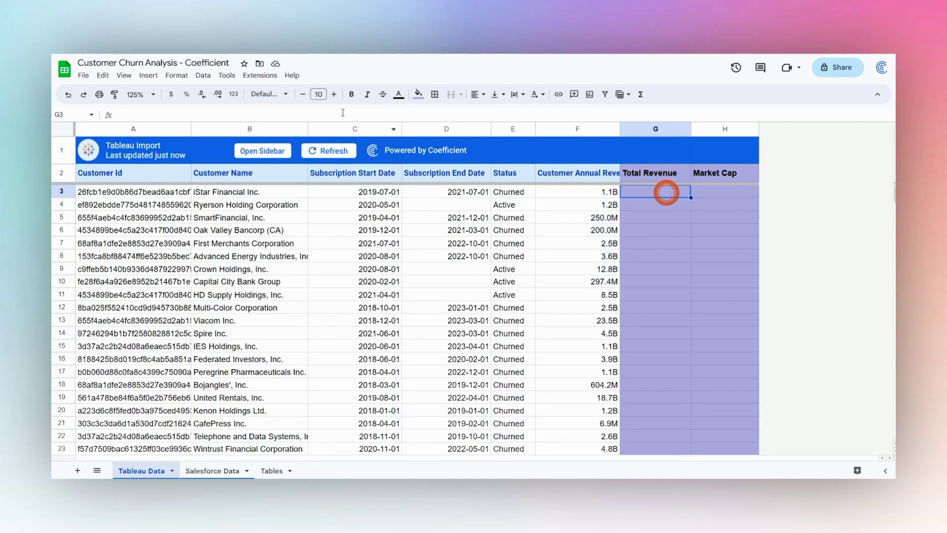
Launch the Coefficient sidebar from Extensions and open GPT Copilot's Formula Builder
{"action": "left_click", "coordinate": [260, 75]}
{"action": "mouse_move", "coordinate": [310, 195]}
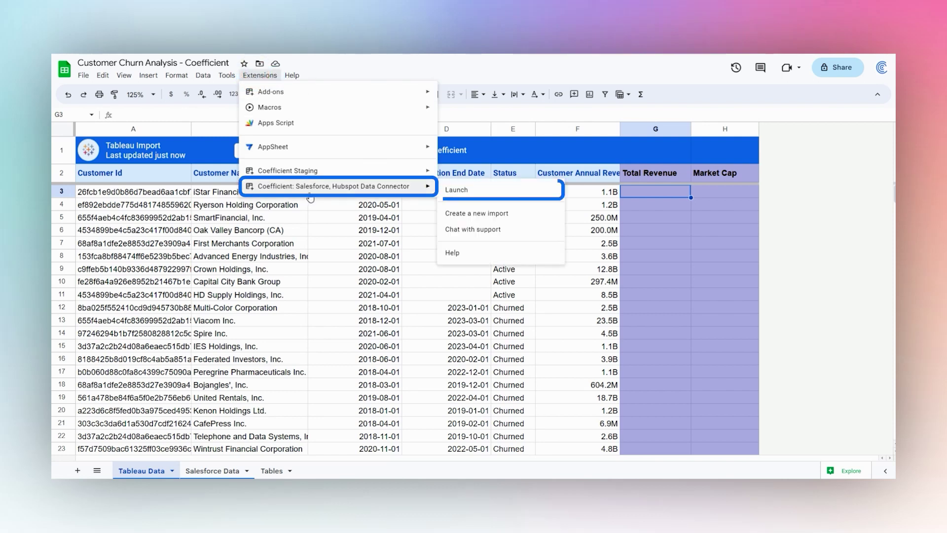
{"action": "left_click", "coordinate": [458, 190]}
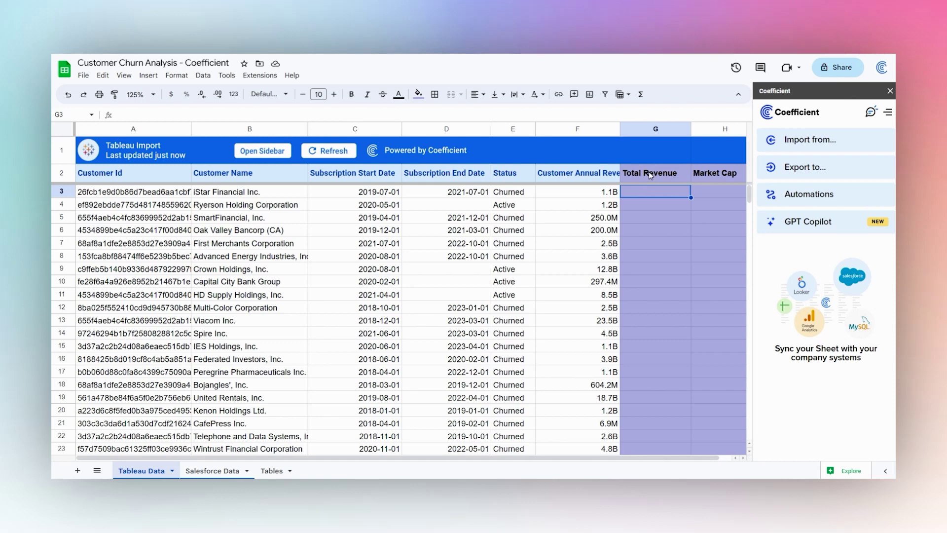
{"action": "left_click", "coordinate": [796, 225]}
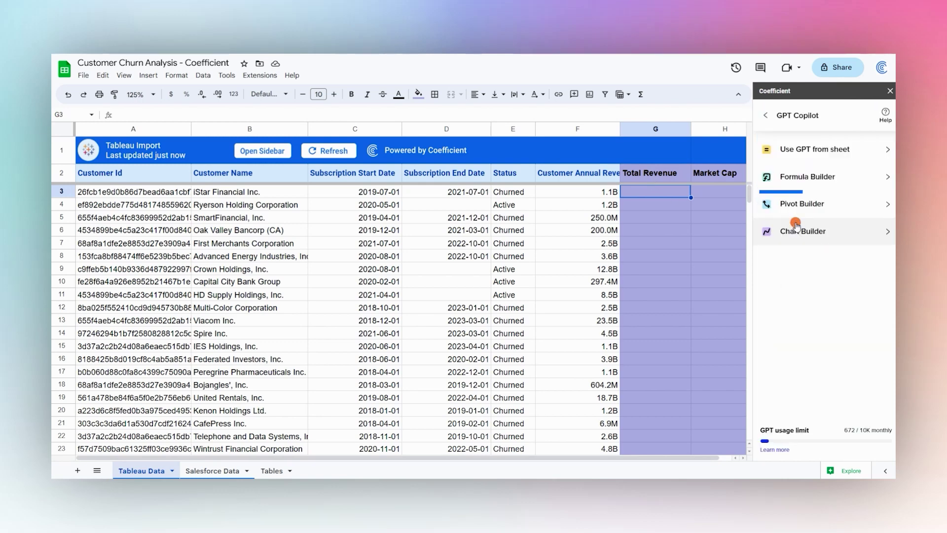
{"action": "left_click", "coordinate": [799, 176]}
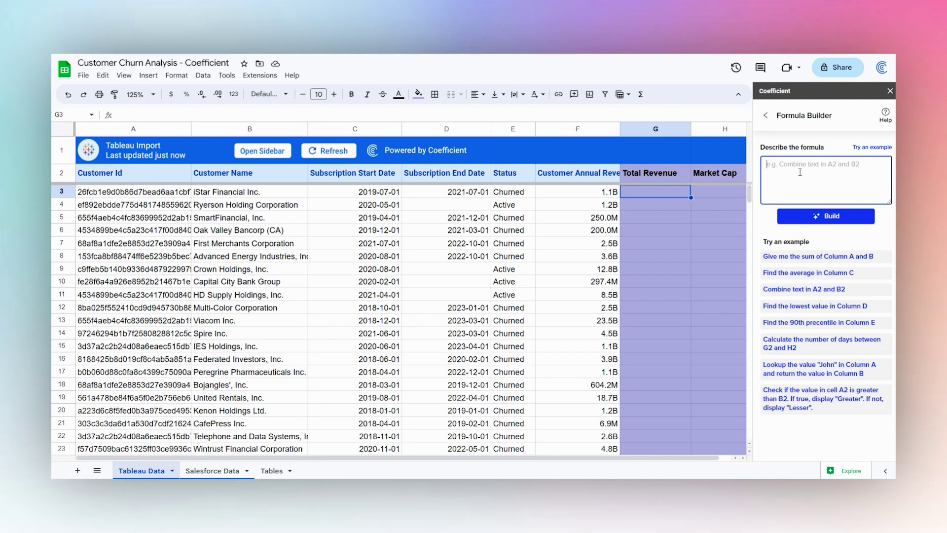
Describe summing Salesforce Data column D where column A equals A3, with source 'Salesforce Data'!A2:D, and build
{"action": "type", "text": "Find the total sum from column D in \"Salesforce Data\" sheet where co"}
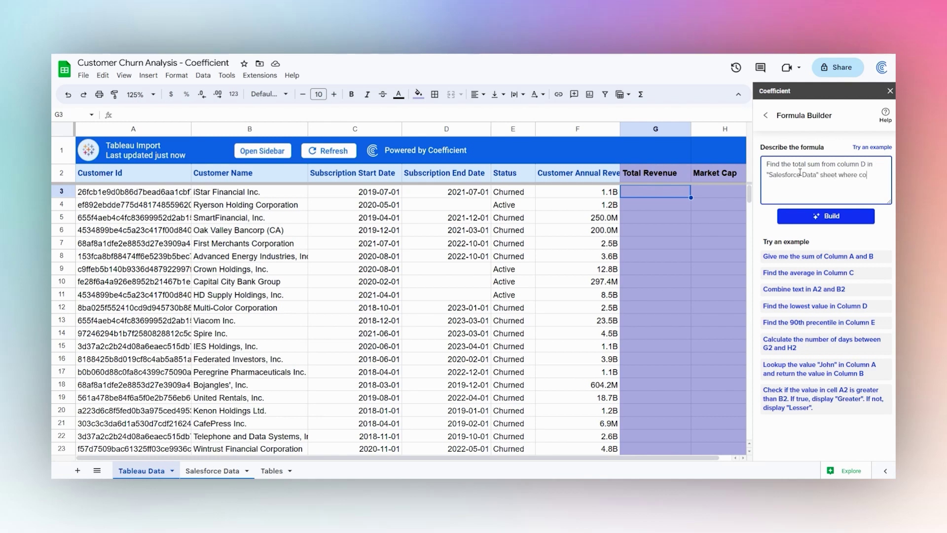
{"action": "type", "text": "lumn A is equal to A3."}
{"action": "left_click", "coordinate": [807, 216]}
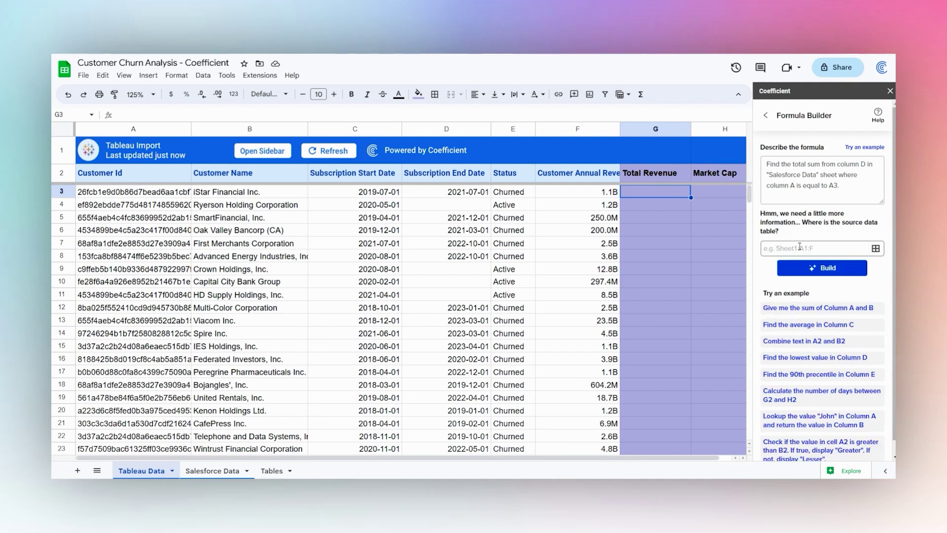
{"action": "left_click", "coordinate": [800, 246]}
{"action": "left_click", "coordinate": [875, 248]}
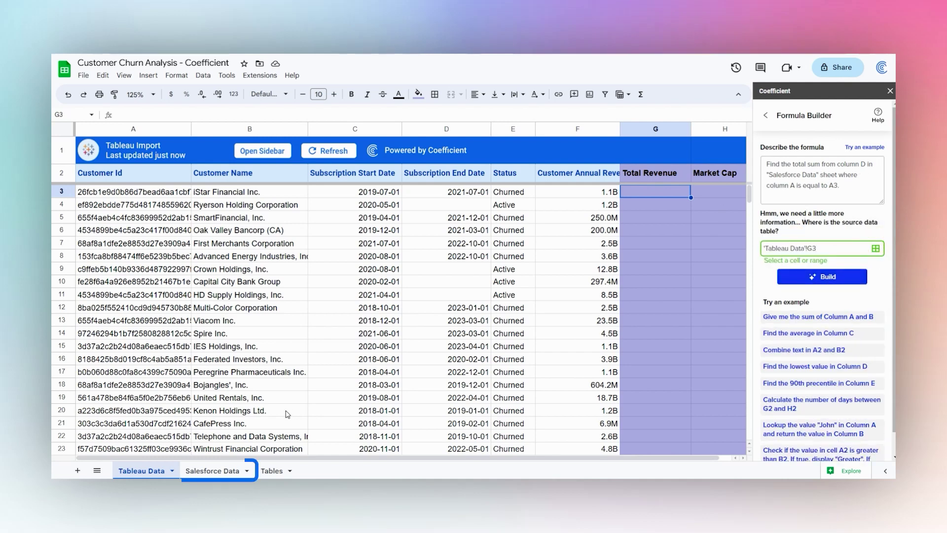
{"action": "left_click", "coordinate": [208, 470]}
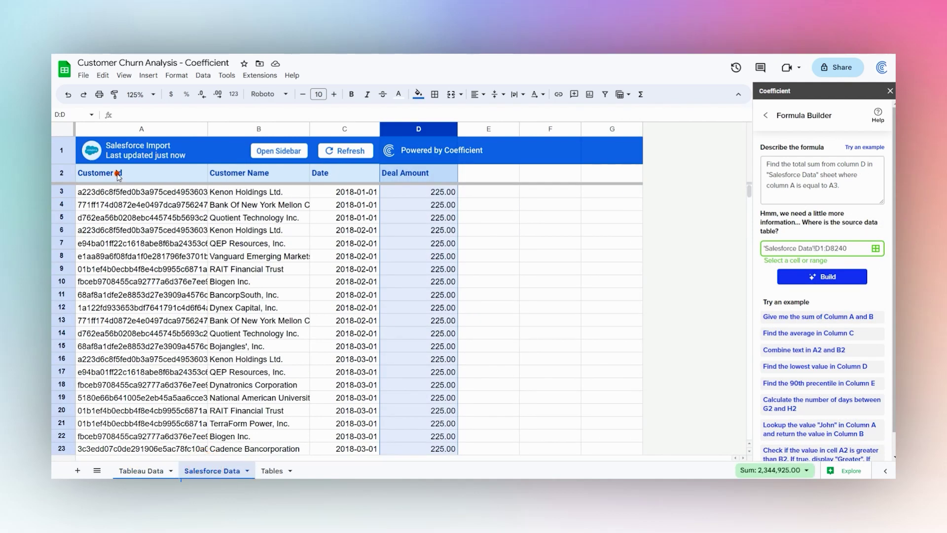
{"action": "left_click_drag", "start_coordinate": [119, 176], "coordinate": [434, 373]}
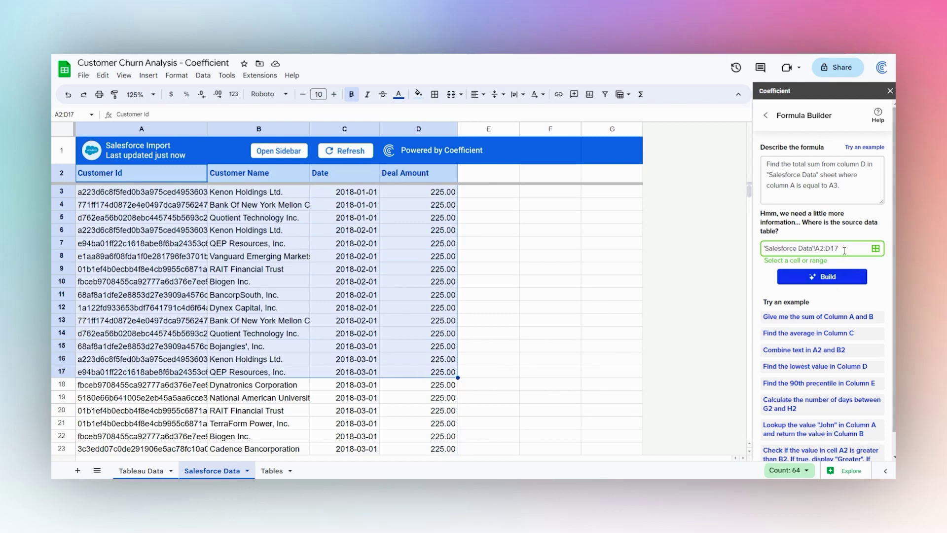
{"action": "left_click", "coordinate": [845, 249]}
{"action": "key", "text": "BackSpace"}
{"action": "key", "text": "BackSpace"}
{"action": "left_click", "coordinate": [809, 279]}
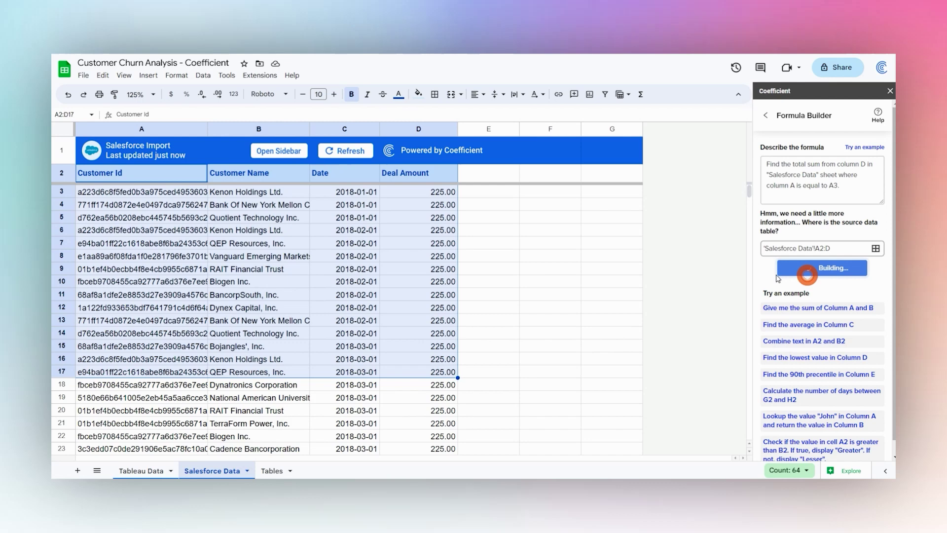
Paste the generated SUMIFS formula into G3 and fill it down the Total Revenue column
{"action": "left_click", "coordinate": [142, 470]}
{"action": "left_click", "coordinate": [871, 353]}
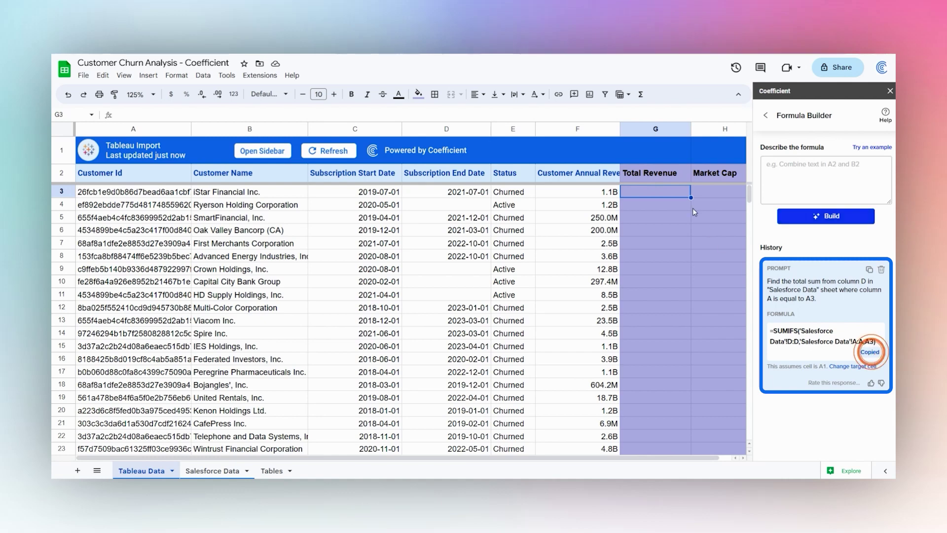
{"action": "double_click", "coordinate": [657, 191]}
{"action": "key", "text": "ctrl+v"}
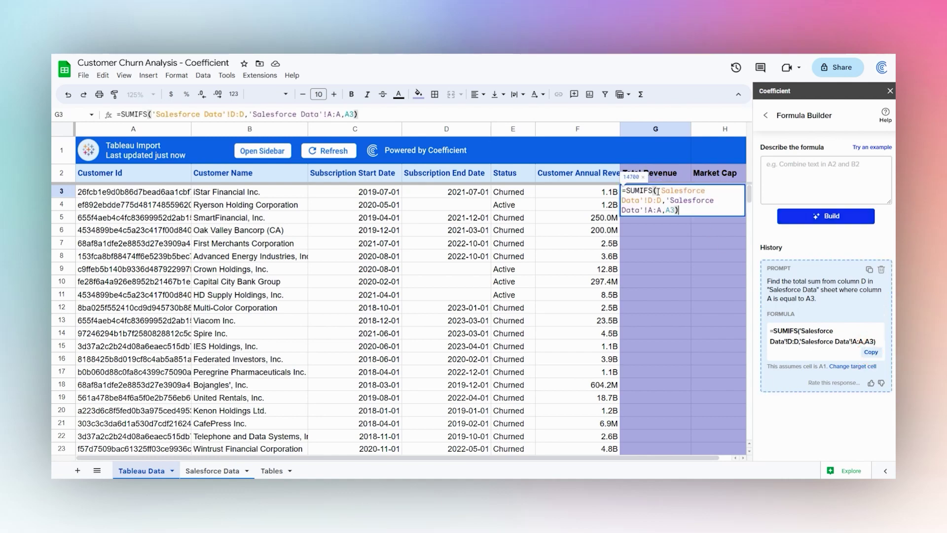
{"action": "key", "text": "Return"}
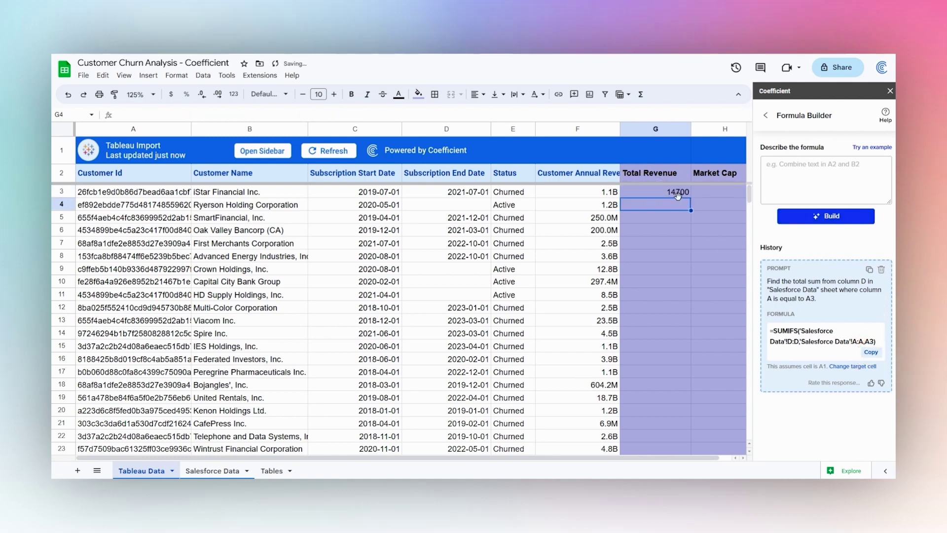
{"action": "left_click", "coordinate": [679, 194]}
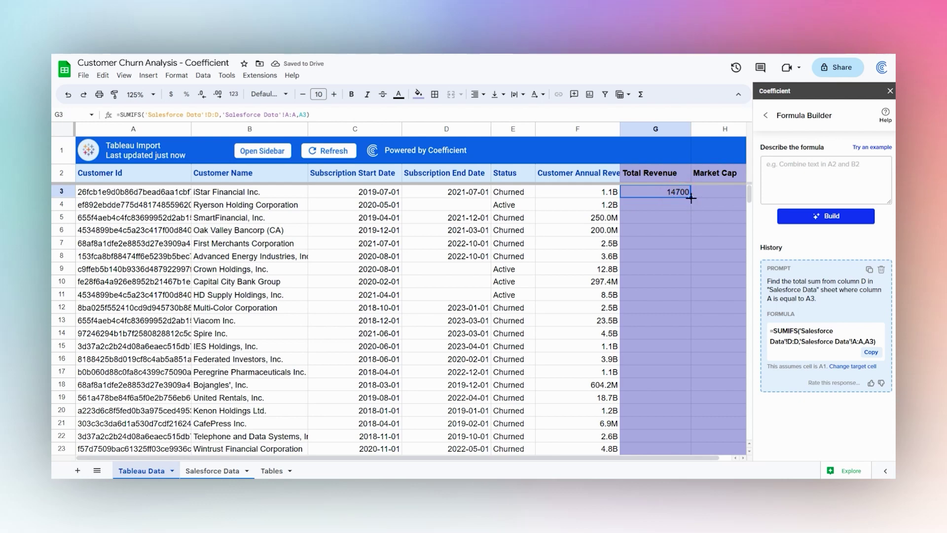
{"action": "double_click", "coordinate": [690, 197]}
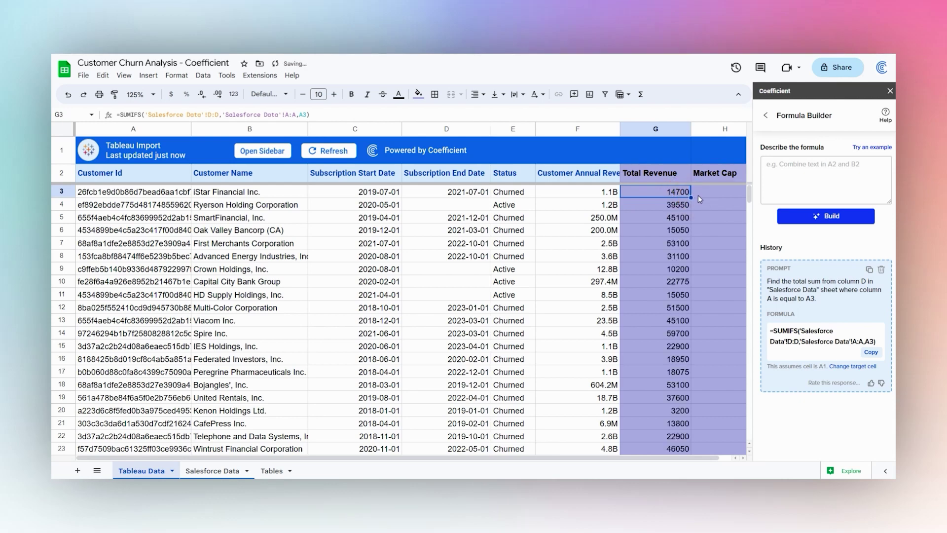
Check the revenue value in F3, then select the MARKET CAP columns A to C on the Tables sheet
{"action": "left_click", "coordinate": [698, 192]}
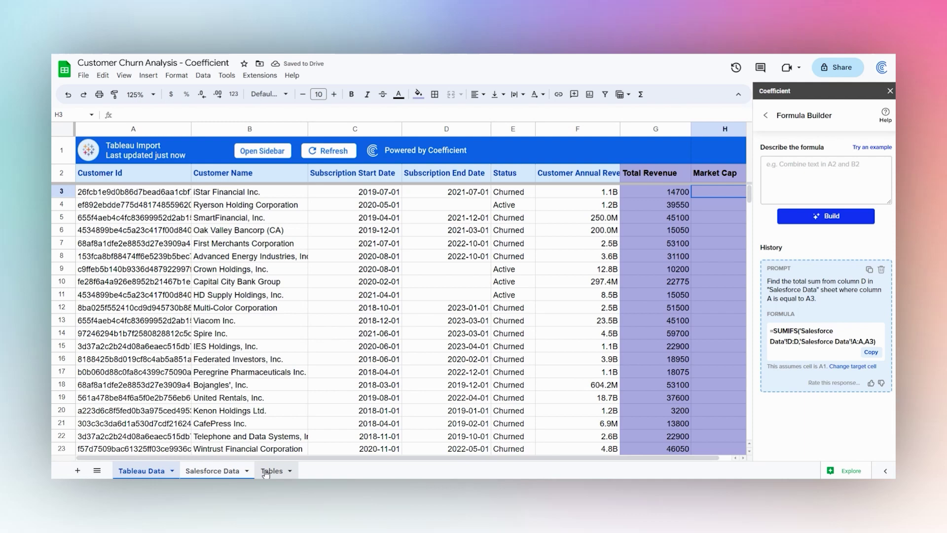
{"action": "left_click", "coordinate": [591, 192]}
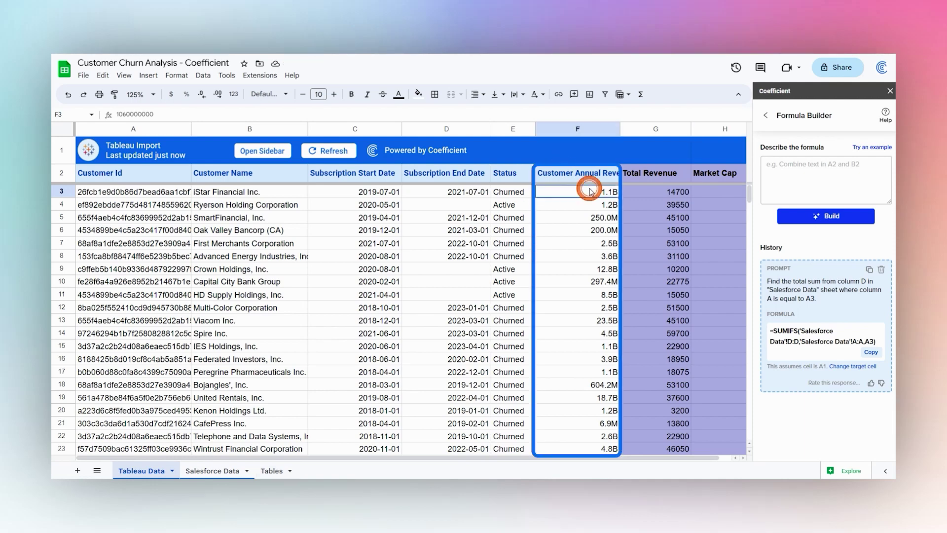
{"action": "left_click", "coordinate": [270, 466]}
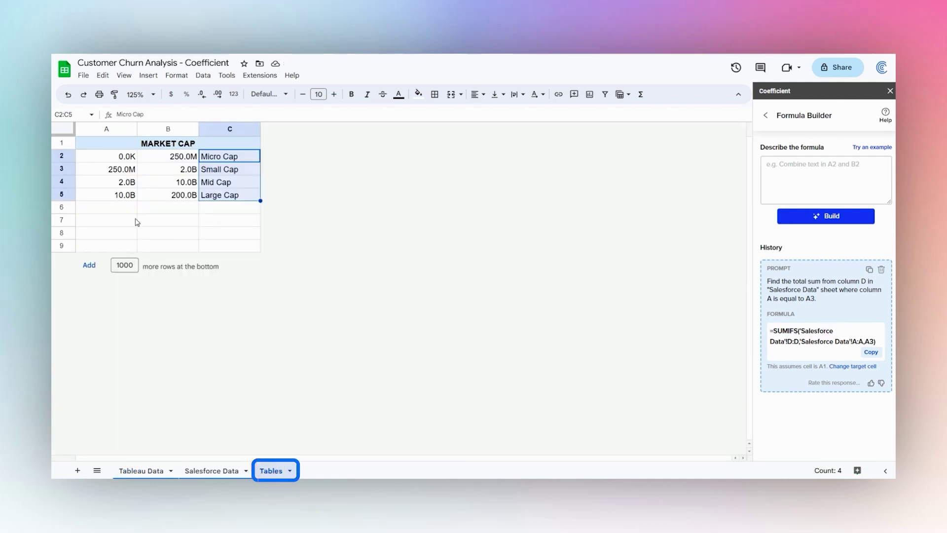
{"action": "left_click", "coordinate": [118, 131]}
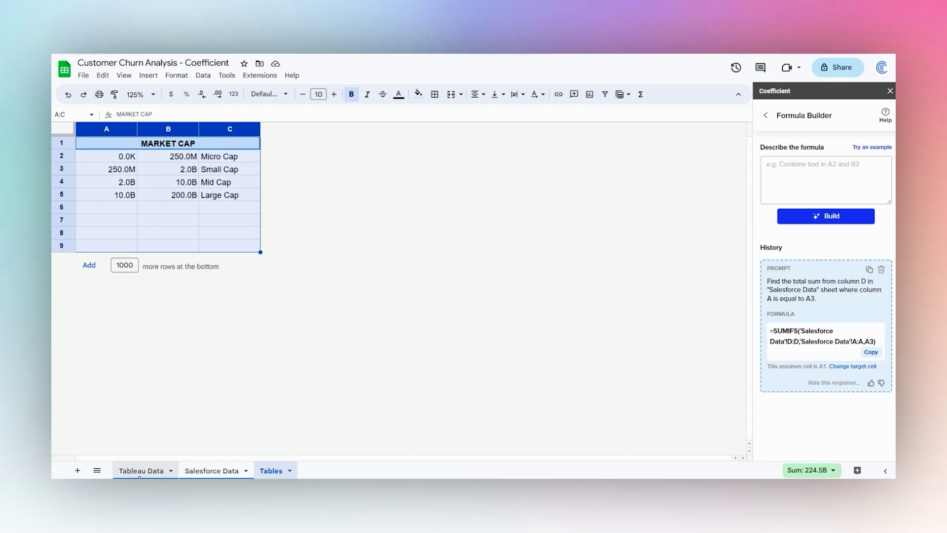
Describe a lookup of F3 against Tables column A returning the nearest match's tier, and build it
{"action": "left_click", "coordinate": [139, 470]}
{"action": "left_click", "coordinate": [841, 173]}
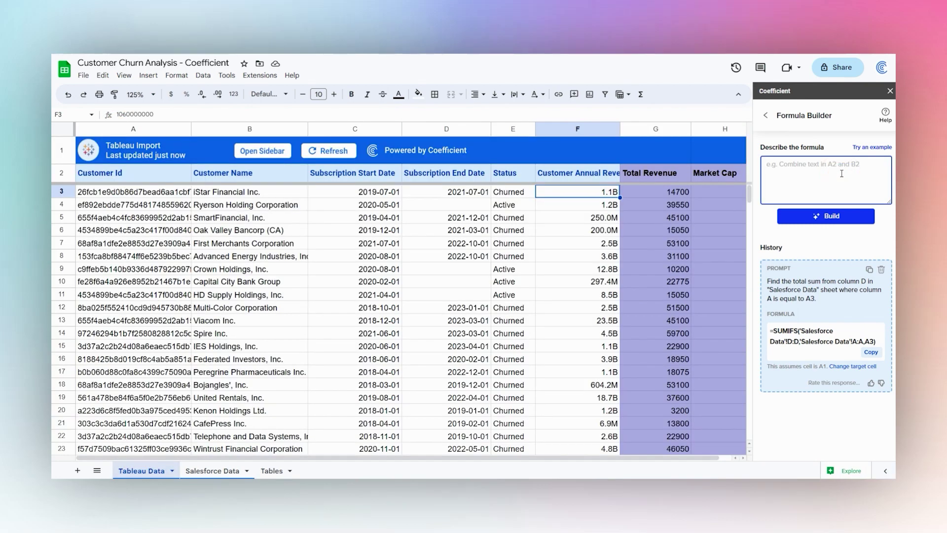
{"action": "type", "text": "Lookup the value in F3 in column A on the \"Tables\" sheet, find t"}
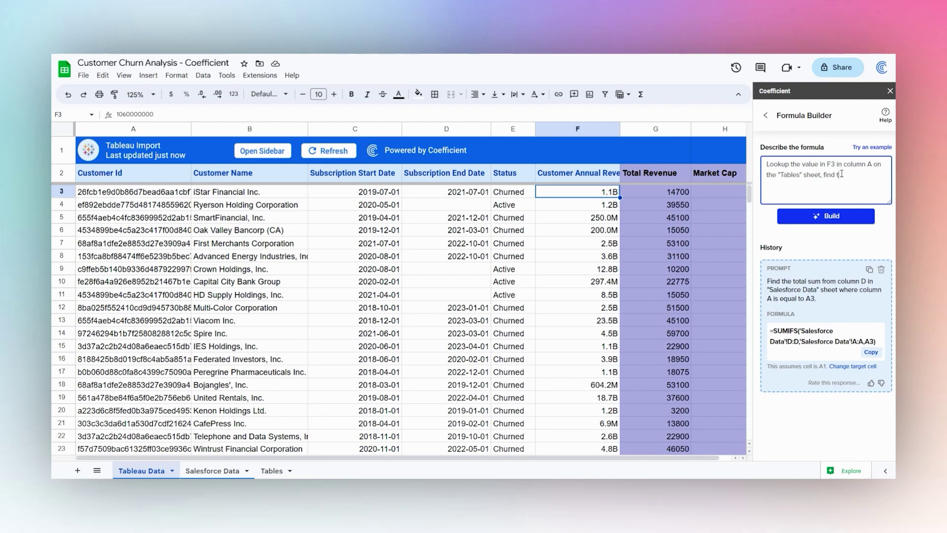
{"action": "type", "text": "he nearest value and return the value in "}
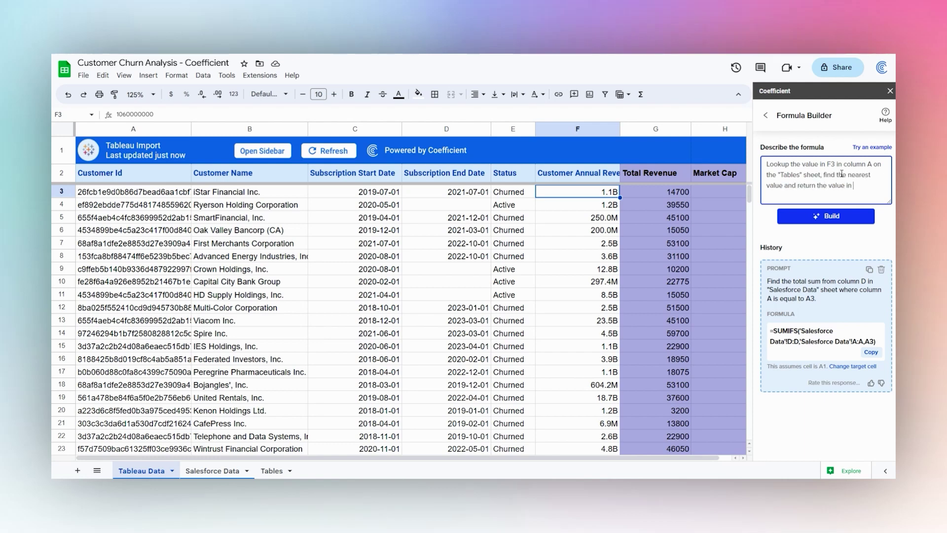
{"action": "type", "text": "column C."}
{"action": "left_click", "coordinate": [829, 217]}
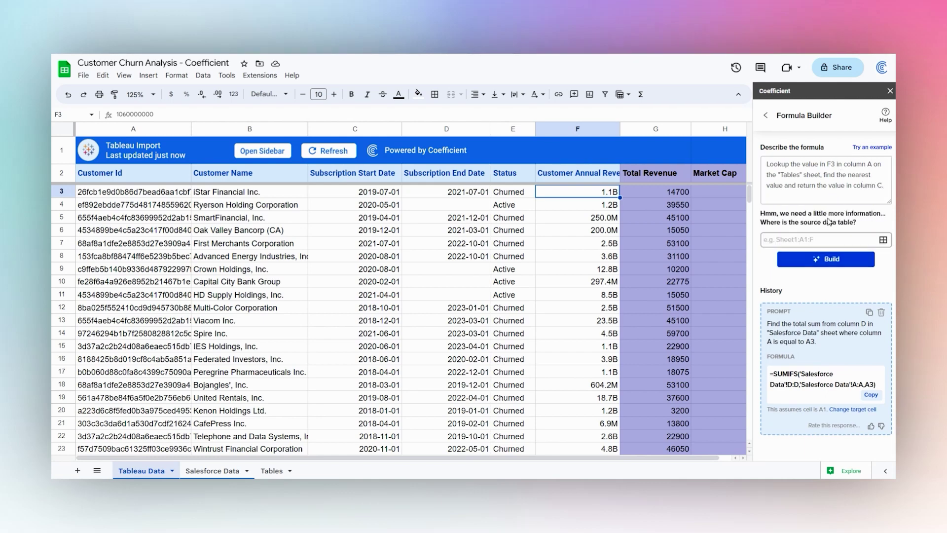
Set the lookup source to Tables columns A to C and rebuild the INDEX/MATCH formula
{"action": "left_click", "coordinate": [808, 239]}
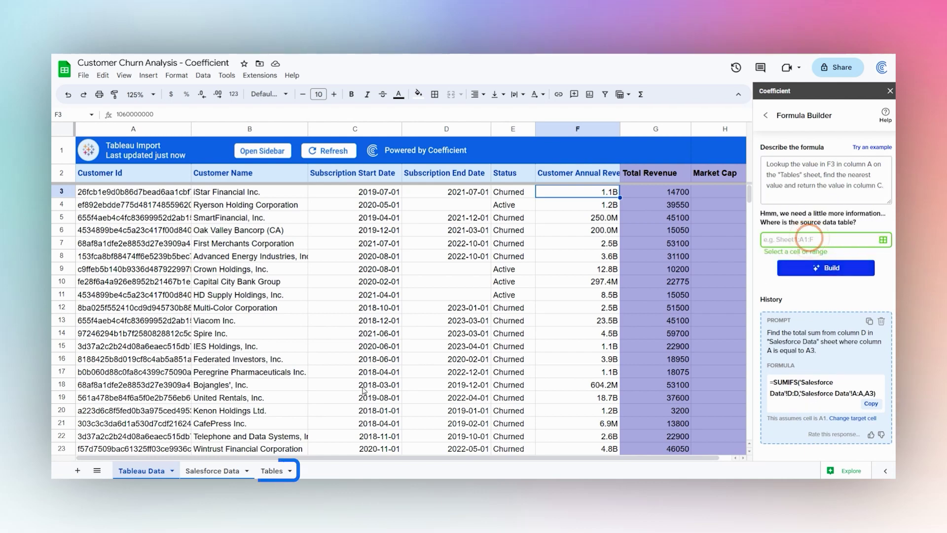
{"action": "left_click", "coordinate": [274, 471]}
{"action": "left_click", "coordinate": [116, 179]}
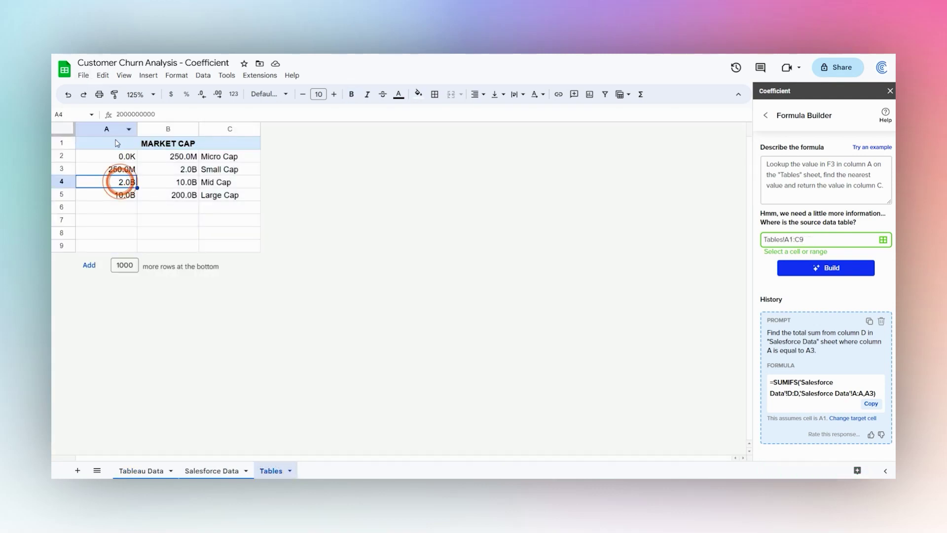
{"action": "left_click_drag", "start_coordinate": [106, 128], "coordinate": [230, 128]}
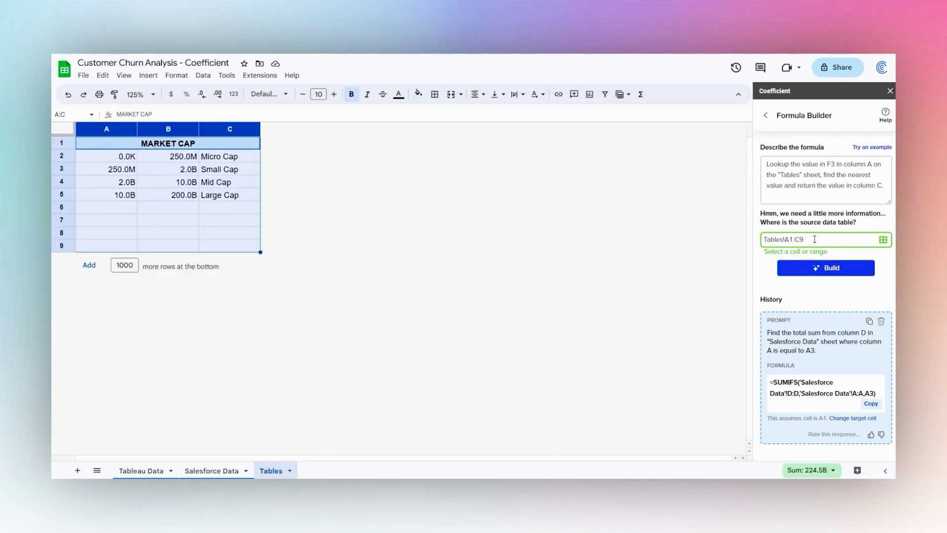
{"action": "left_click", "coordinate": [816, 268]}
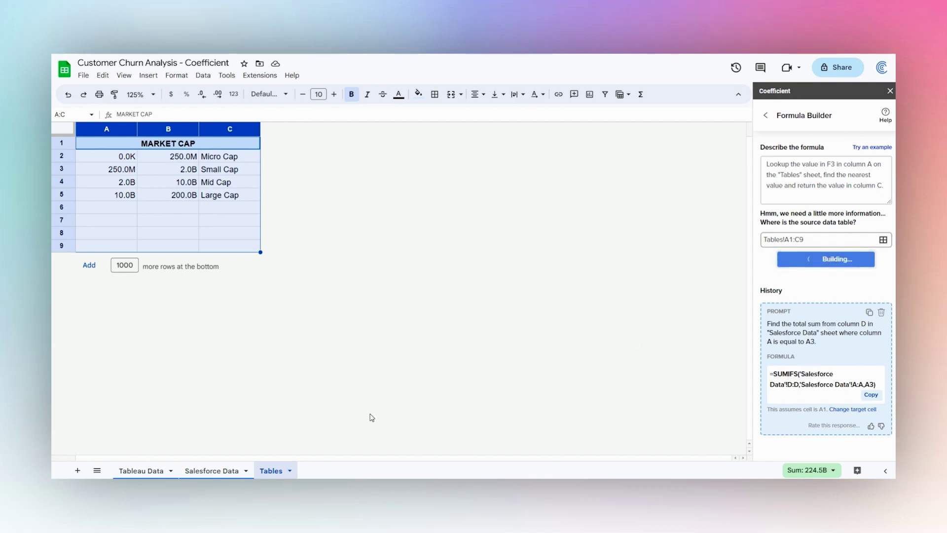
{"action": "left_click", "coordinate": [147, 471]}
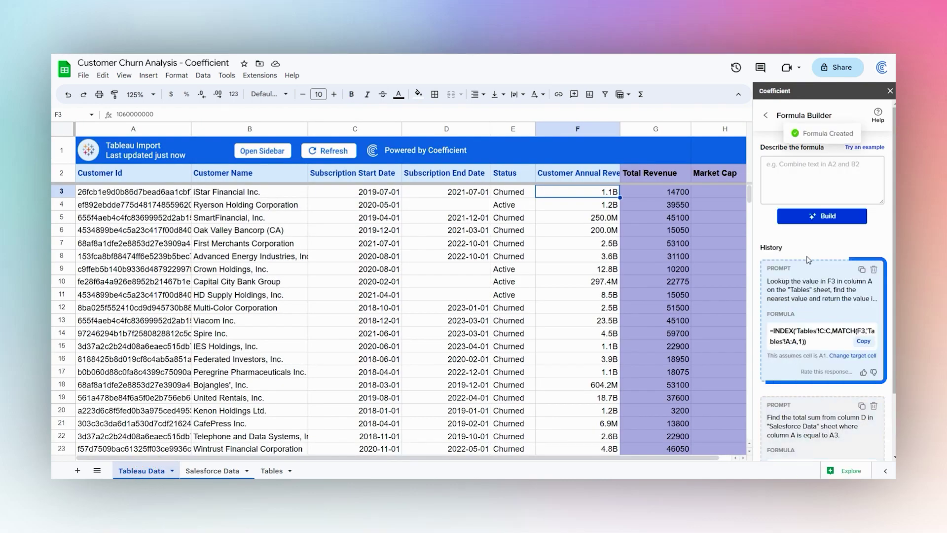
Paste the INDEX/MATCH formula into H3 and fill it down the Market Cap column
{"action": "left_click", "coordinate": [861, 343]}
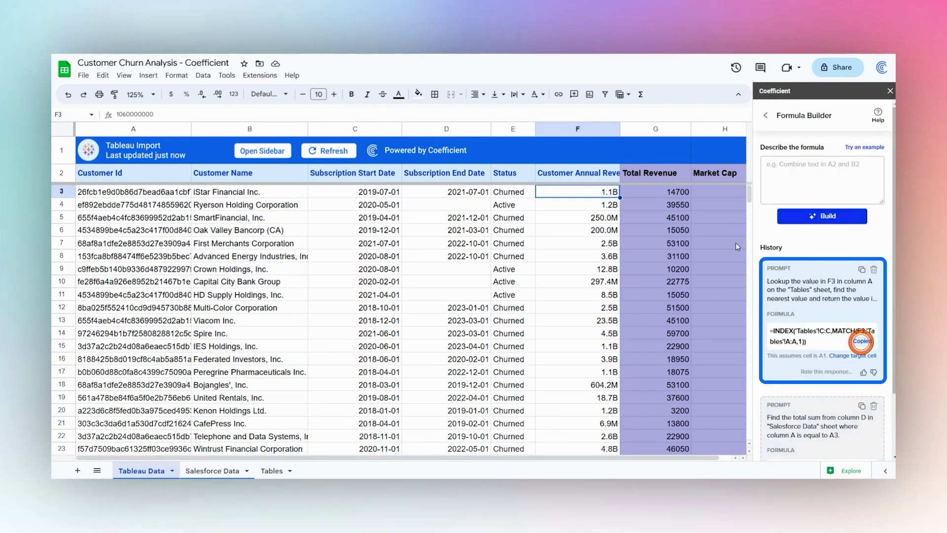
{"action": "left_click", "coordinate": [718, 191]}
{"action": "key", "text": "ctrl+v"}
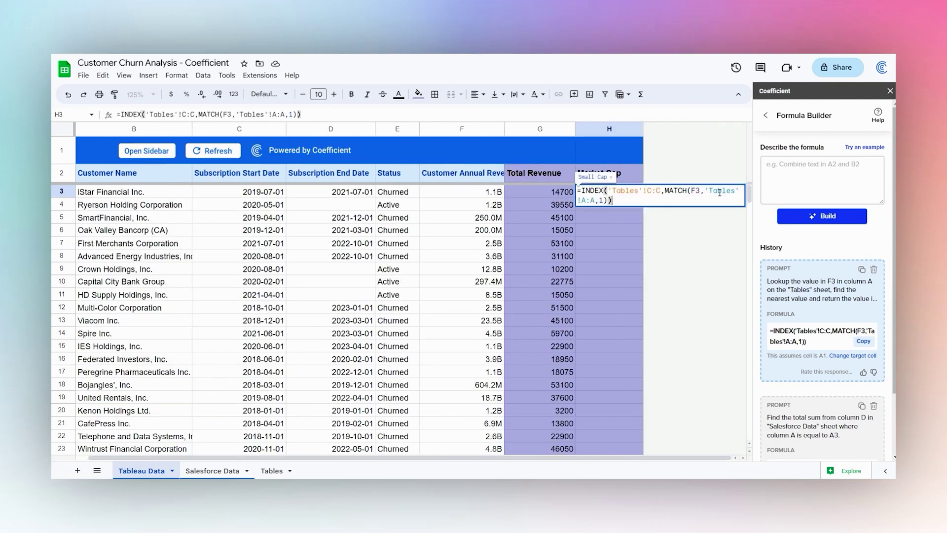
{"action": "key", "text": "Return"}
{"action": "left_click", "coordinate": [630, 192]}
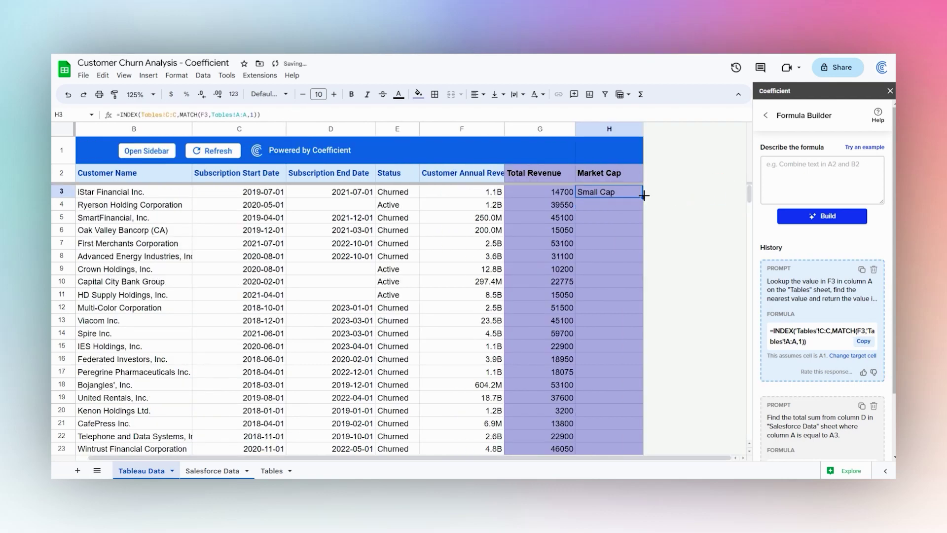
{"action": "double_click", "coordinate": [643, 197]}
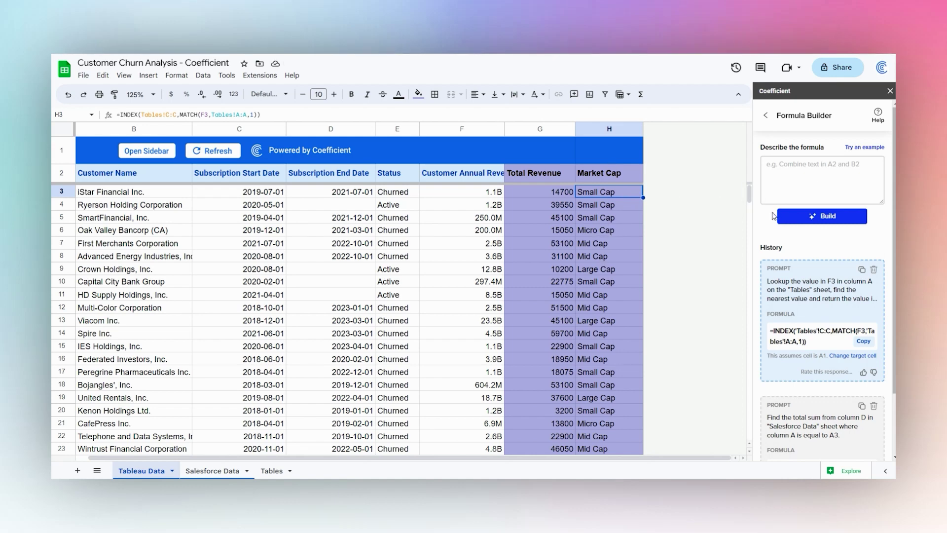
Open GPT Copilot's Pivot Builder and set the data range to 'Tableau Data'!B2:H
{"action": "left_click", "coordinate": [765, 115]}
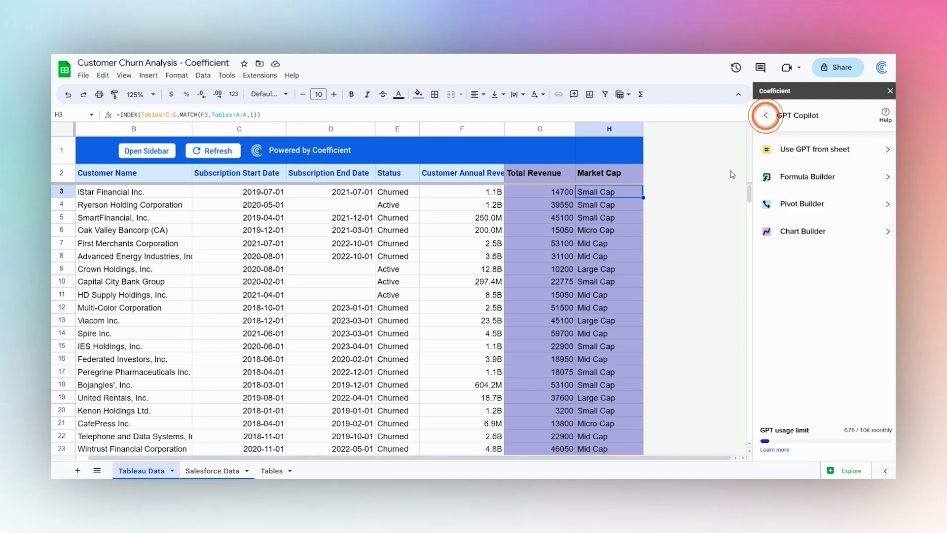
{"action": "left_click", "coordinate": [795, 206]}
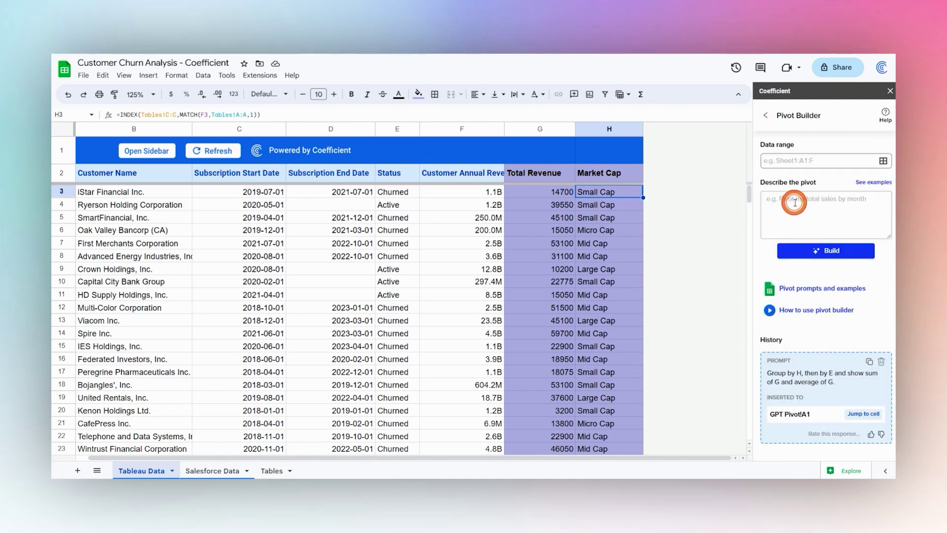
{"action": "left_click", "coordinate": [793, 161]}
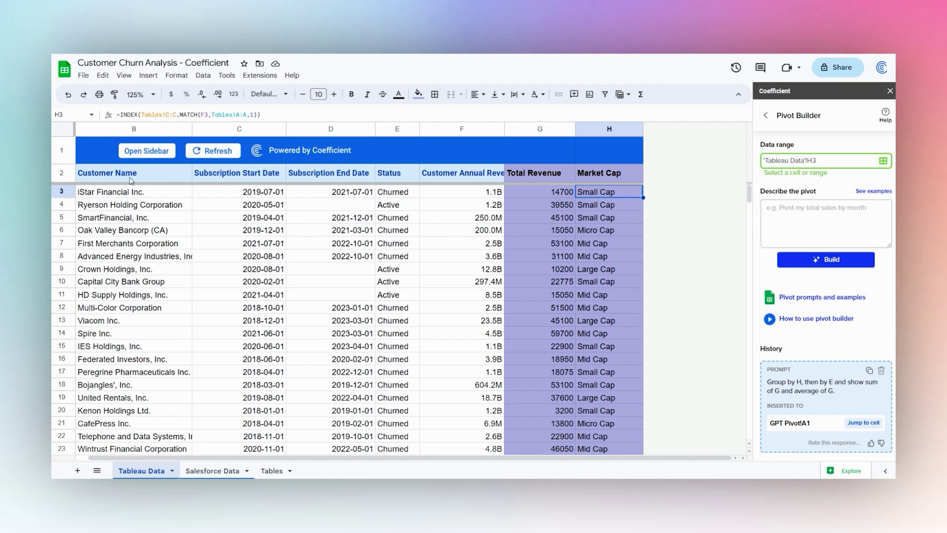
{"action": "left_click_drag", "start_coordinate": [101, 178], "coordinate": [601, 323]}
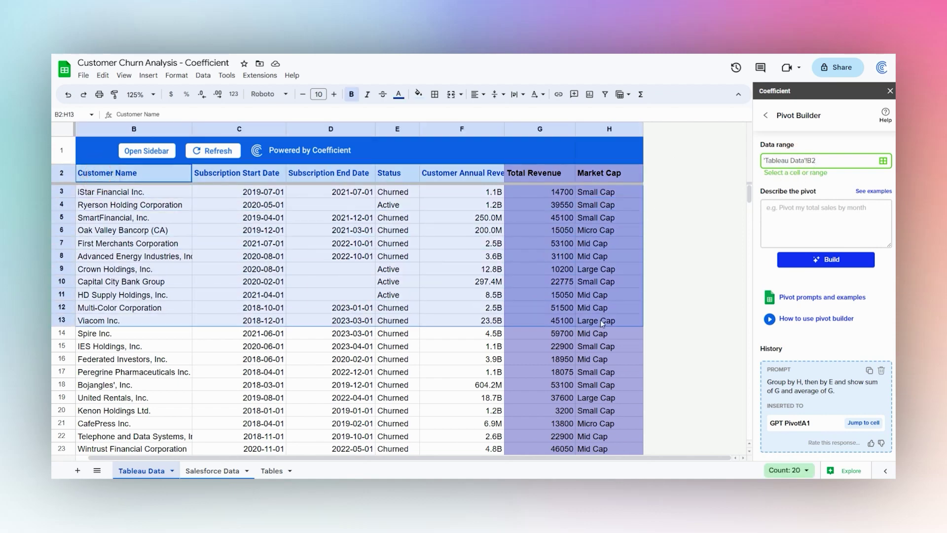
{"action": "left_click", "coordinate": [853, 160]}
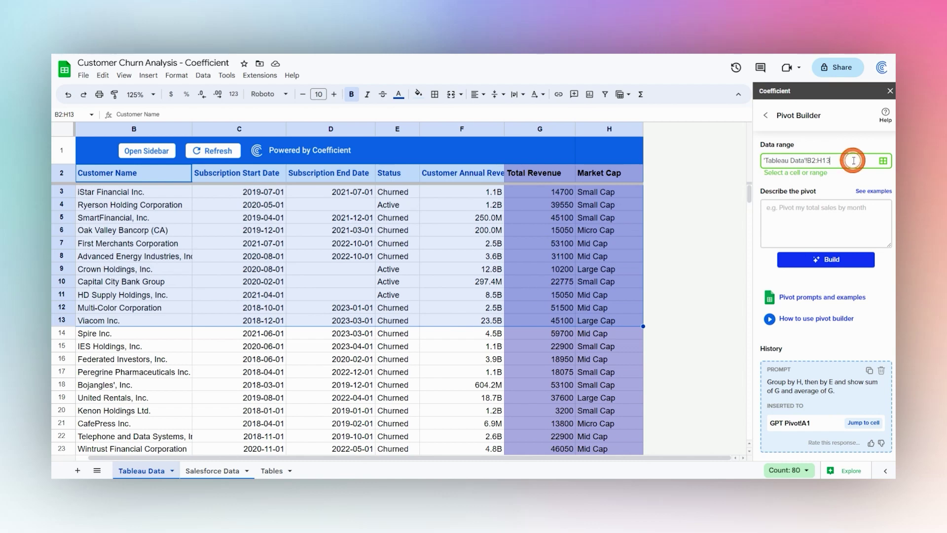
Describe grouping by H then E with sum and average of G, and build the pivot
{"action": "left_click", "coordinate": [817, 214]}
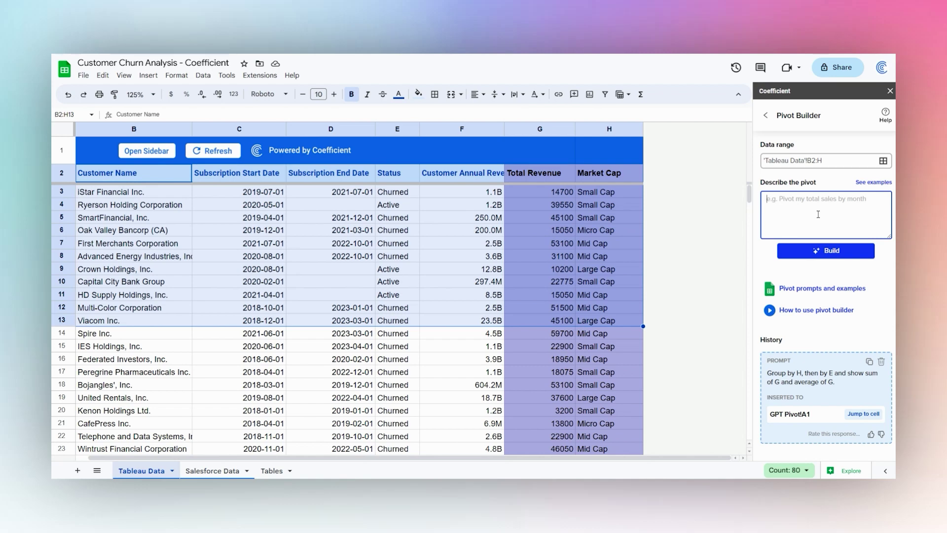
{"action": "type", "text": "Group by H, then by E, sum of G, avg of G."}
{"action": "left_click", "coordinate": [820, 250]}
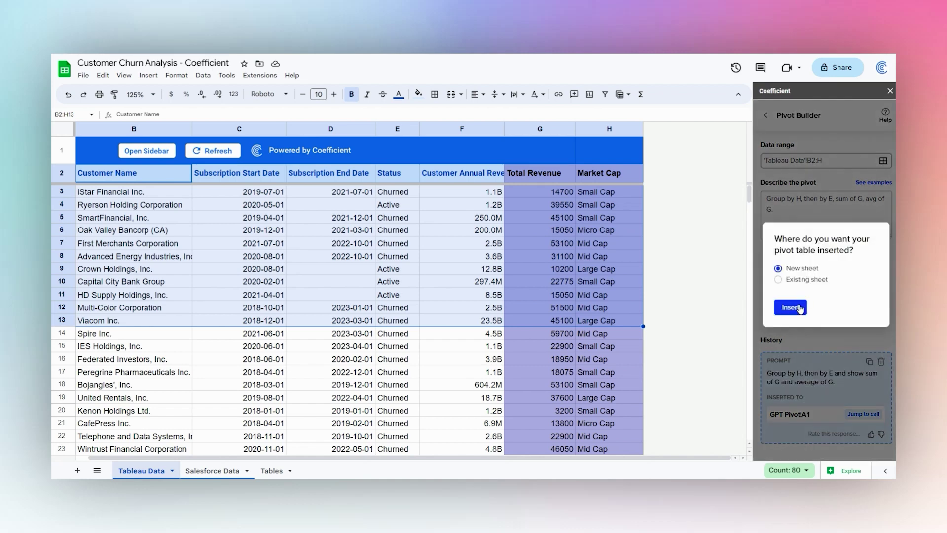
Insert the pivot into a new GPT Pivot sheet and inspect its Status and Total Revenue columns
{"action": "left_click", "coordinate": [790, 307]}
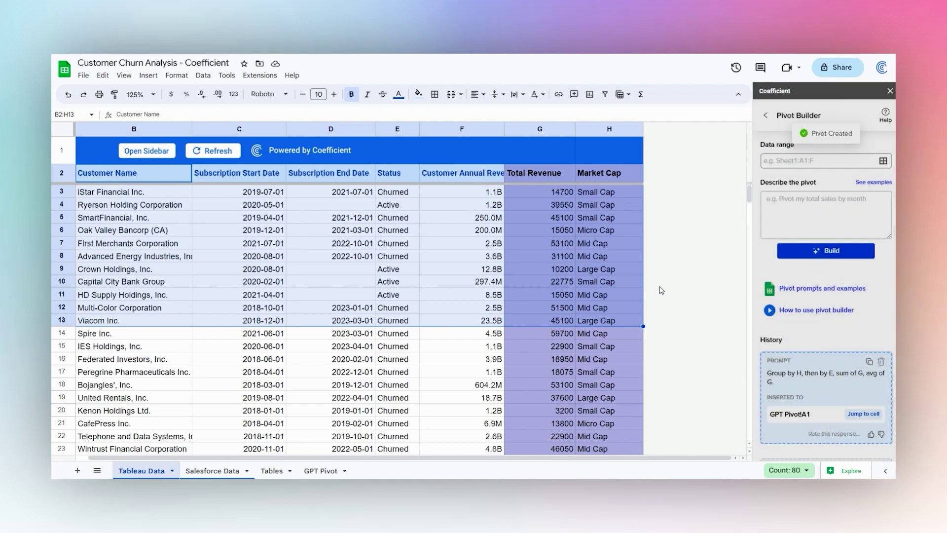
{"action": "left_click", "coordinate": [312, 472]}
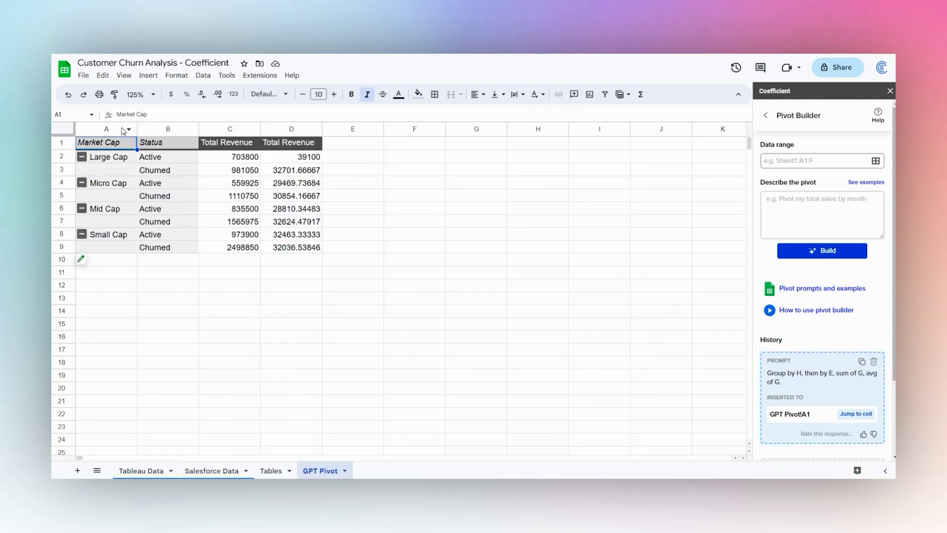
{"action": "left_click_drag", "start_coordinate": [124, 131], "coordinate": [291, 129]}
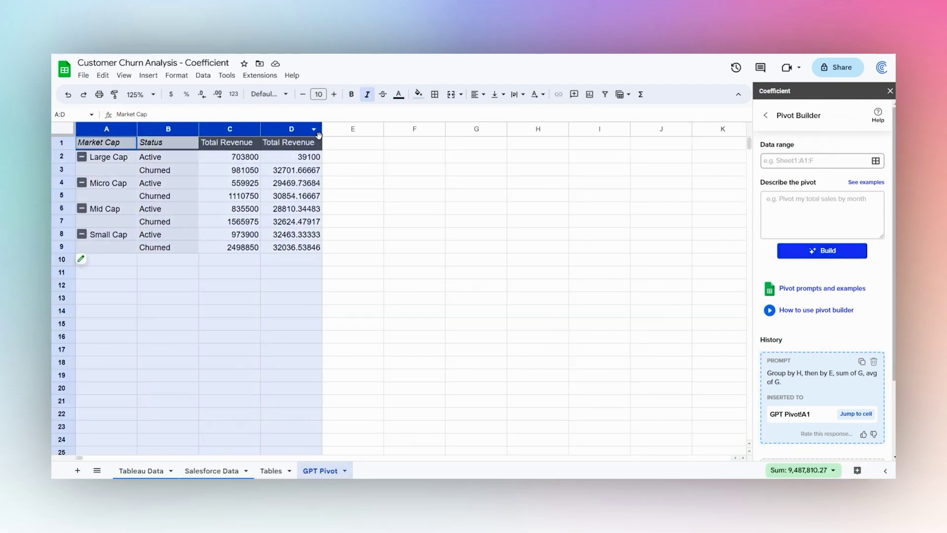
{"action": "left_click", "coordinate": [113, 164]}
{"action": "left_click", "coordinate": [148, 157]}
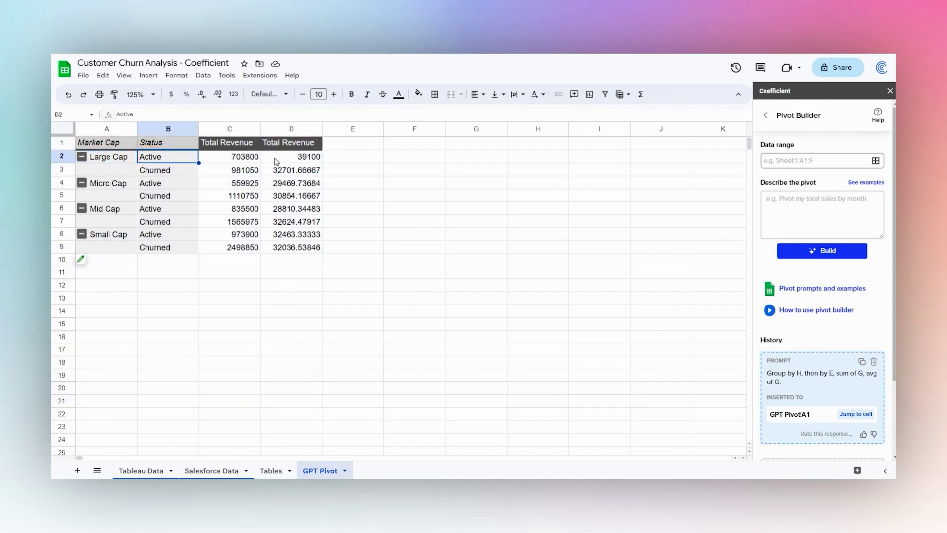
{"action": "left_click", "coordinate": [280, 143]}
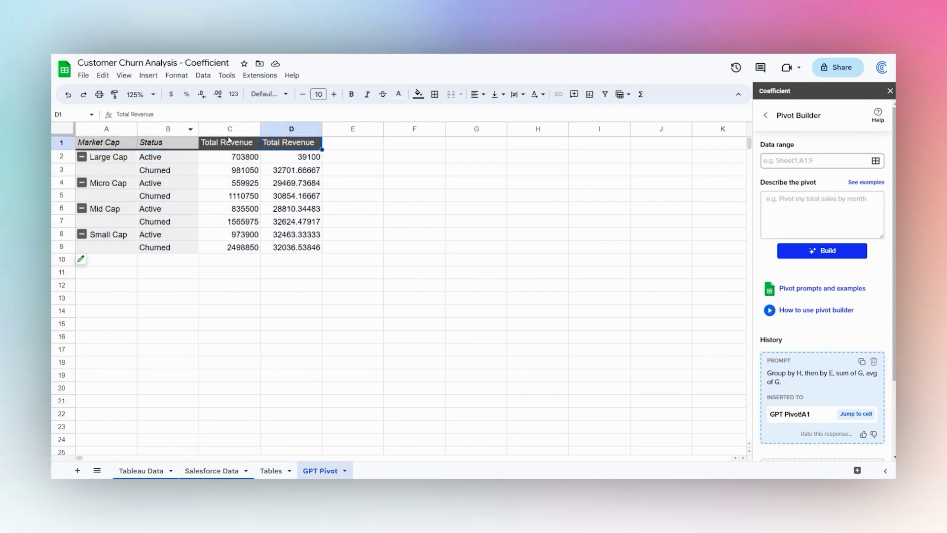
Rename the pivot's D1 header to 'Avg Revenue'
{"action": "double_click", "coordinate": [130, 114]}
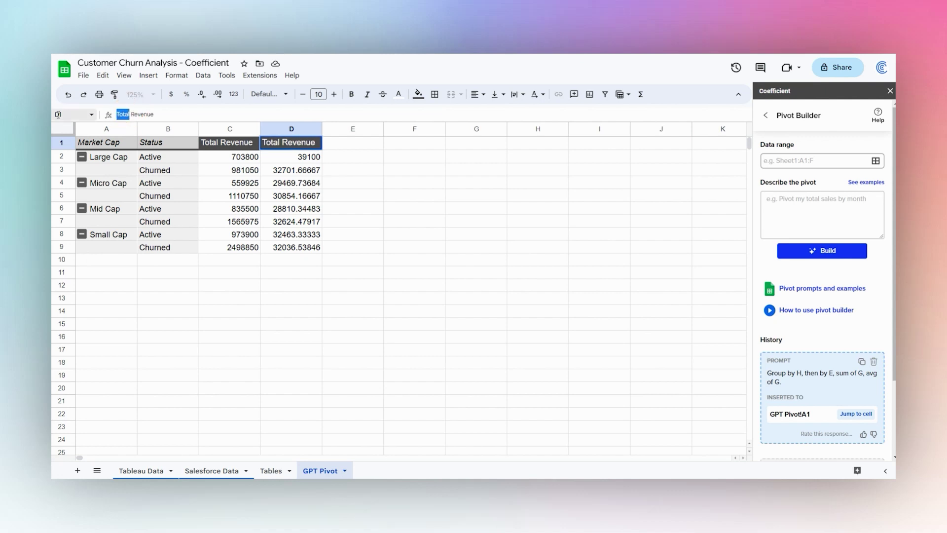
{"action": "type", "text": "Avg"}
{"action": "key", "text": "Return"}
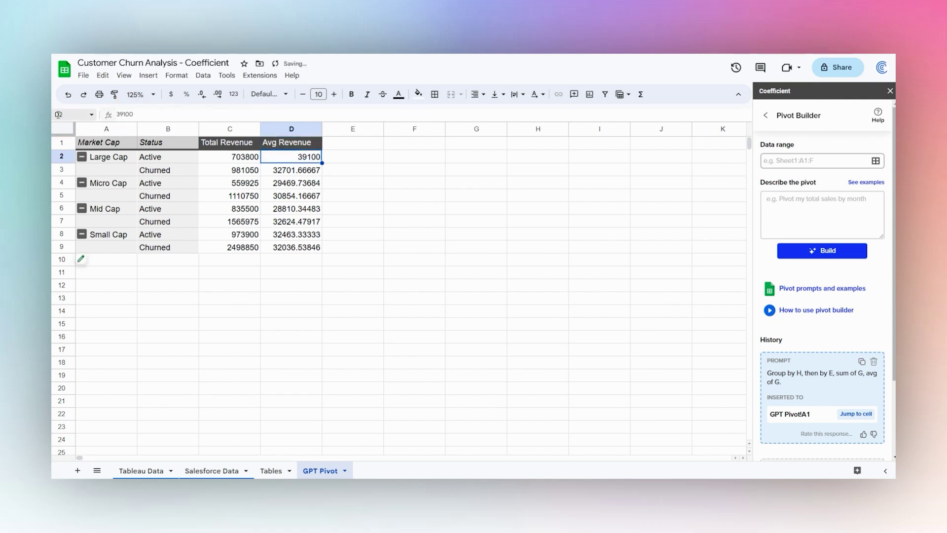
Format columns C and D as currency with no decimal places, e.g. $703,800
{"action": "left_click_drag", "start_coordinate": [230, 129], "coordinate": [291, 129]}
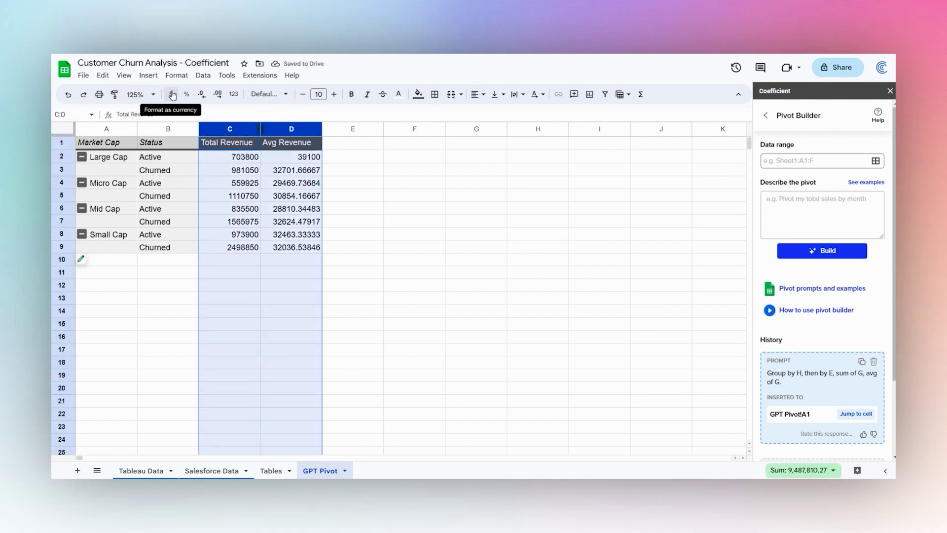
{"action": "left_click", "coordinate": [172, 94]}
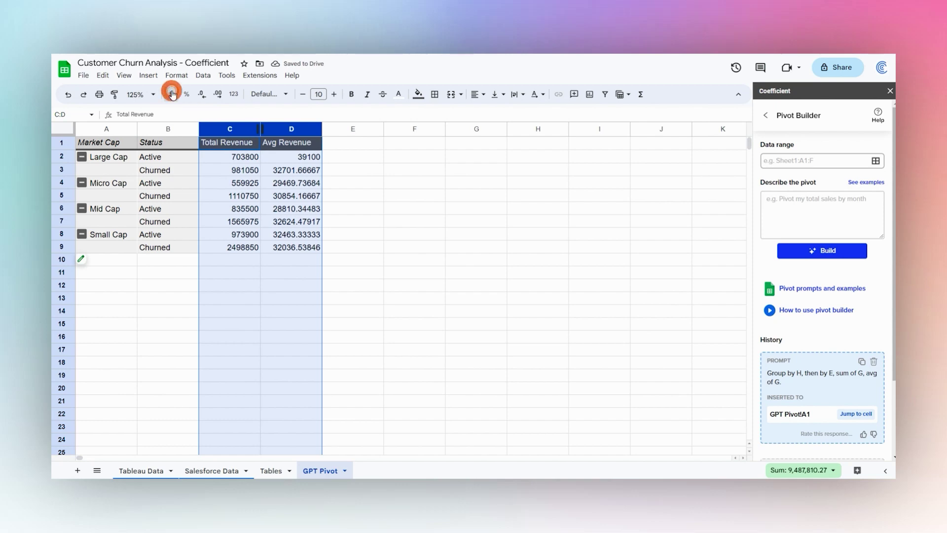
{"action": "left_click", "coordinate": [202, 95]}
{"action": "left_click", "coordinate": [201, 94]}
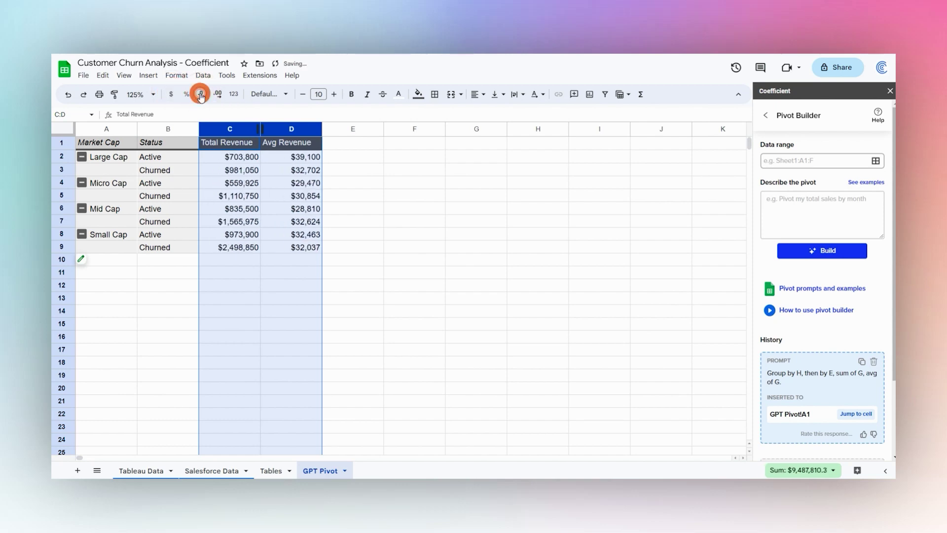
{"action": "left_click", "coordinate": [398, 190]}
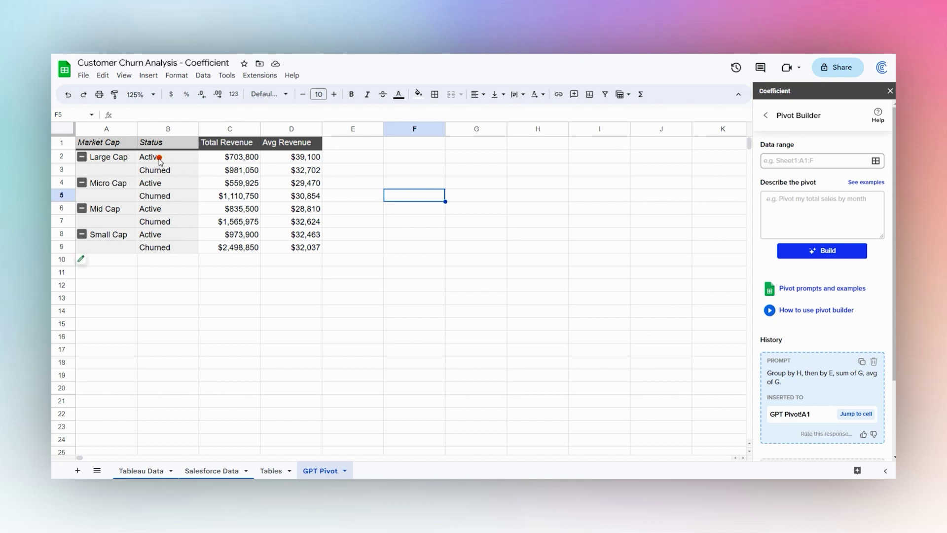
{"action": "left_click_drag", "start_coordinate": [159, 157], "coordinate": [159, 170]}
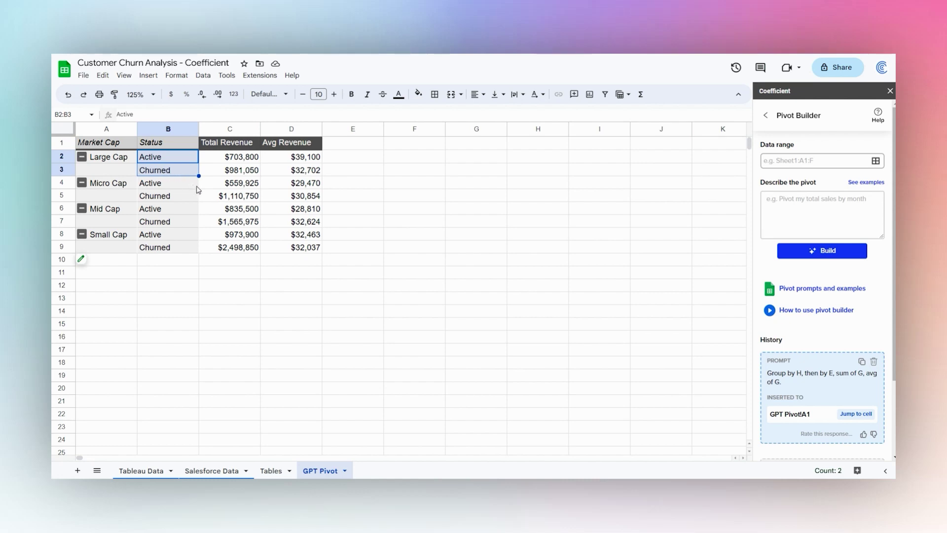